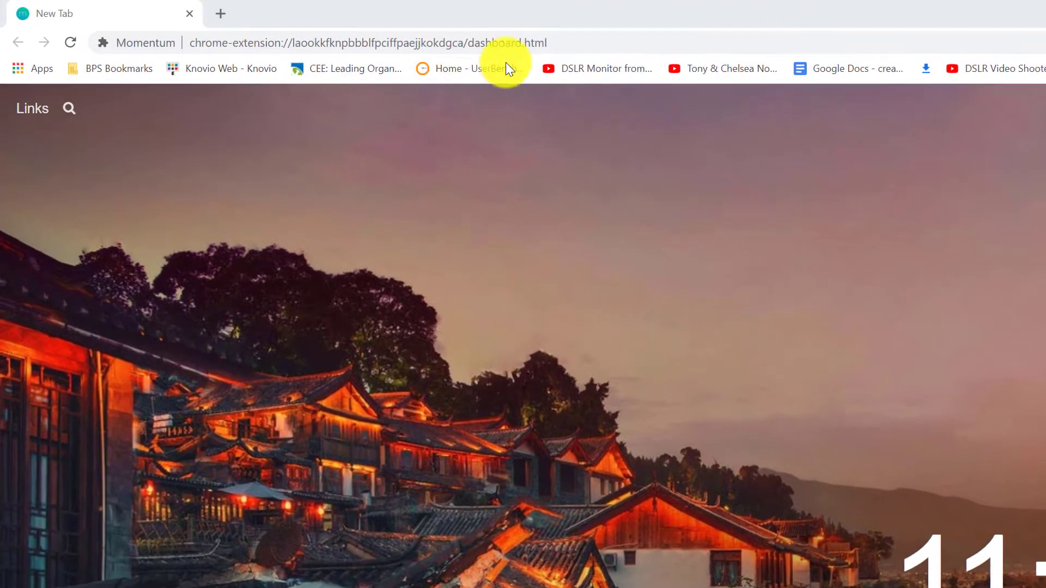
- Open google.com and search for screencastify
click(453, 40)
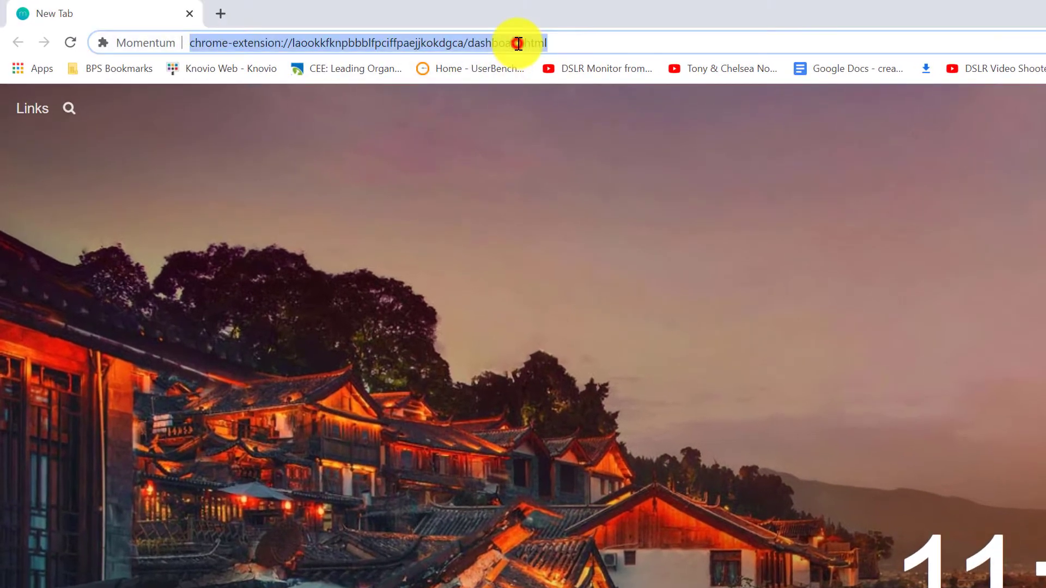
text(google.com)
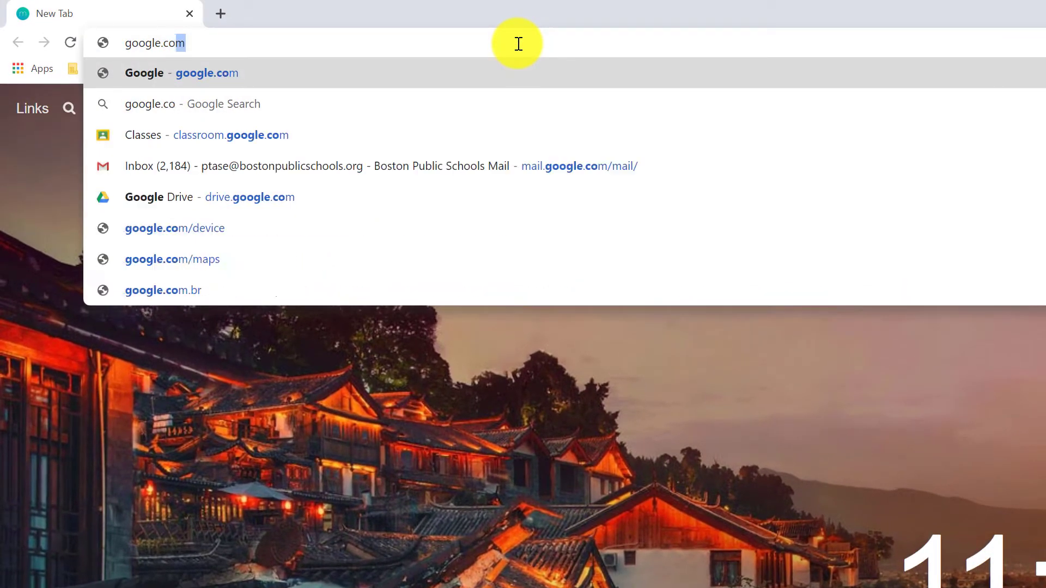
key(Return)
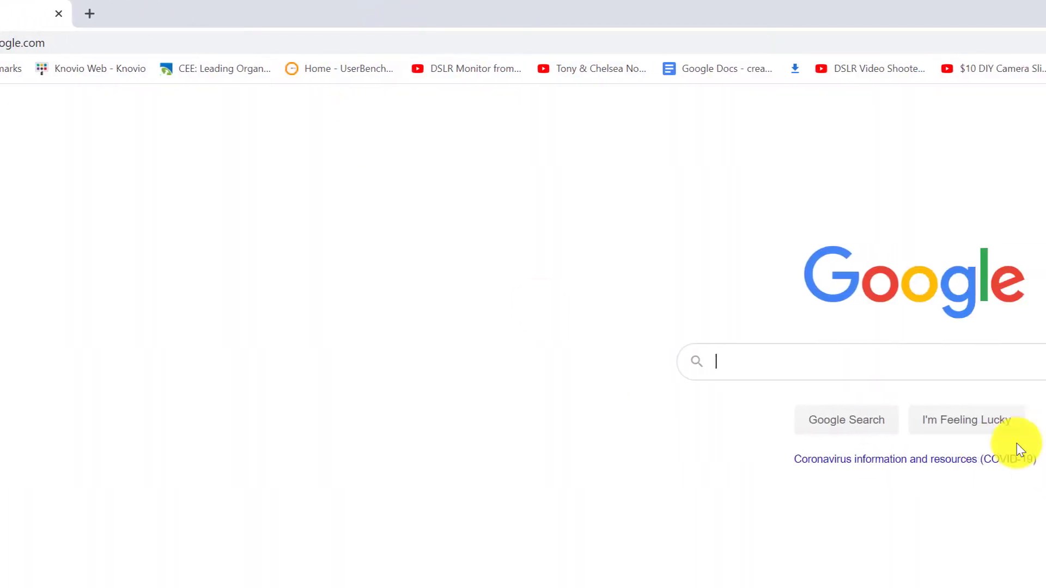
click(1013, 367)
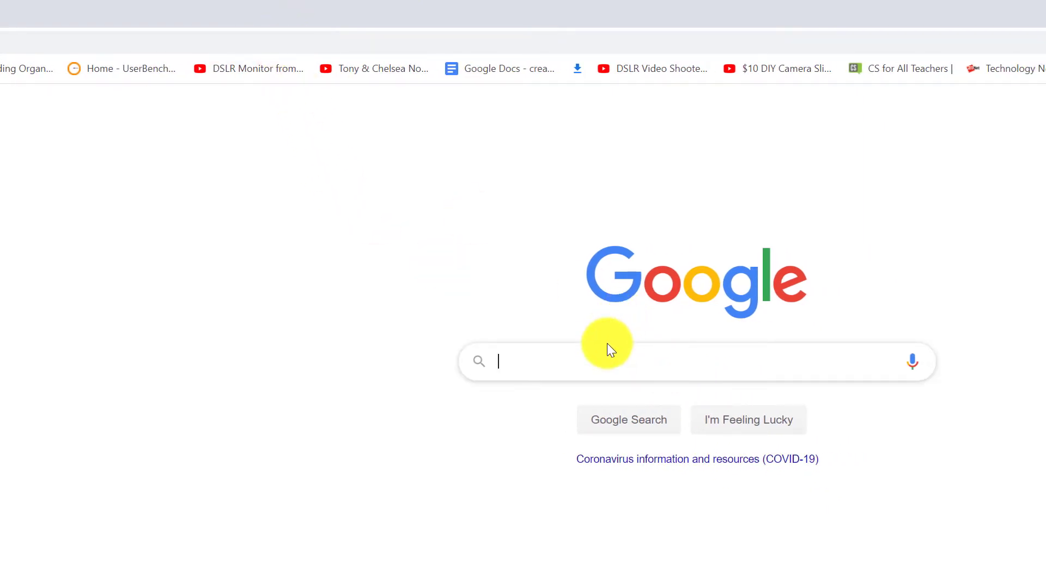
text(scree)
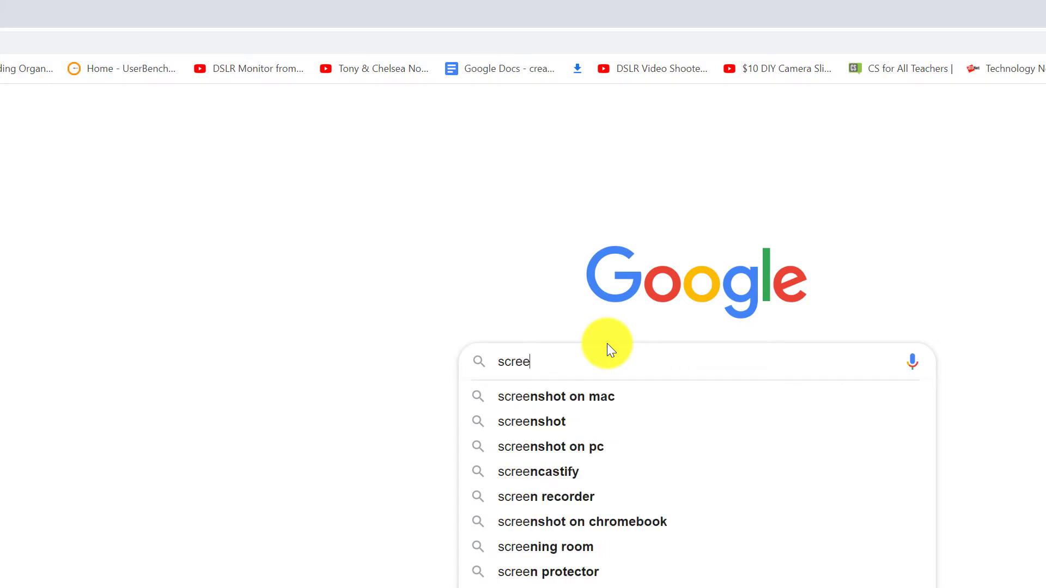
text(ncas)
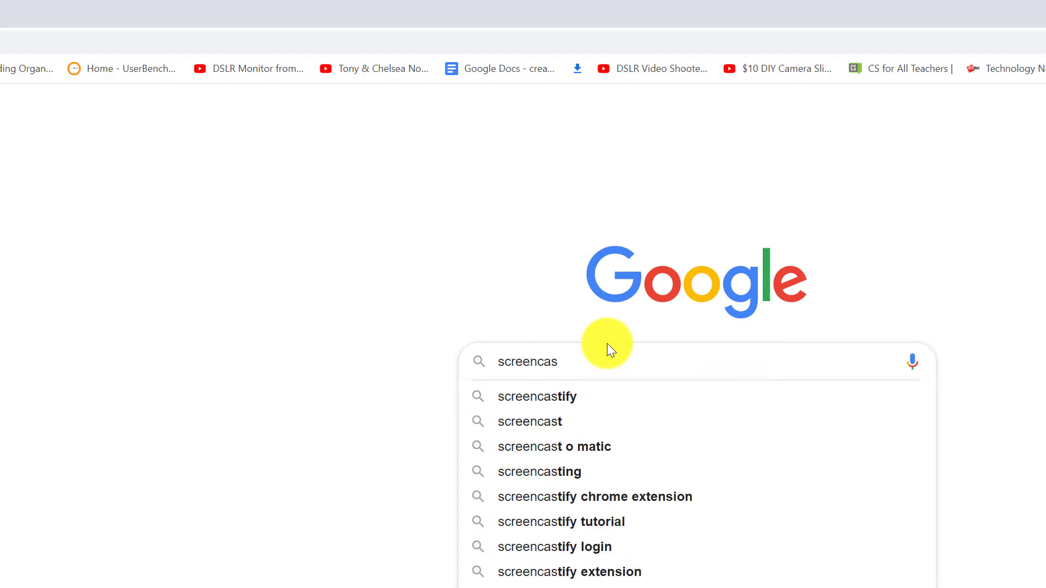
key(Down)
key(Return)
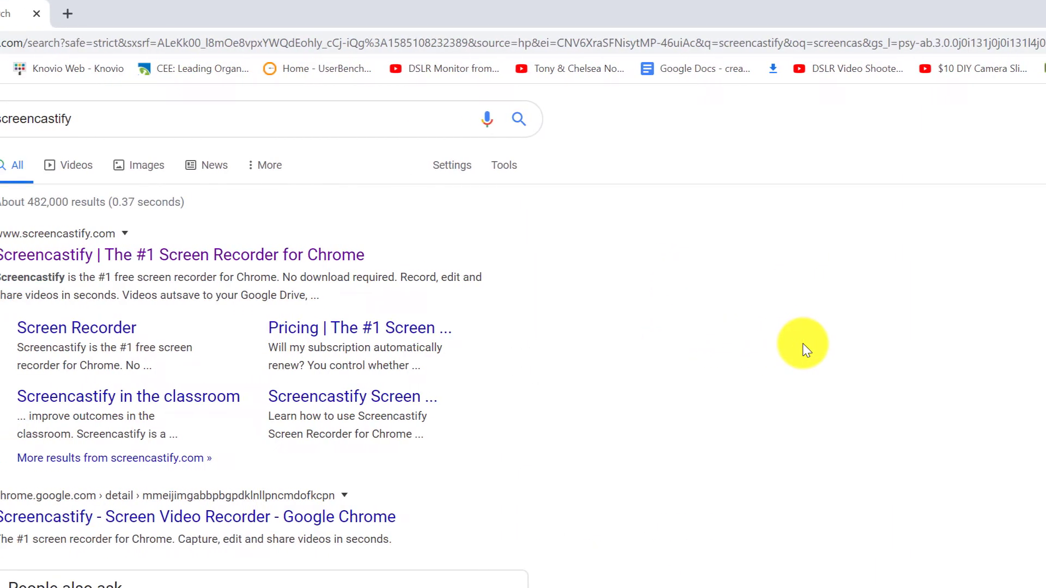
- Return to the Google home page and look up screencastify again to reach screencastify.com
click(16, 43)
click(212, 46)
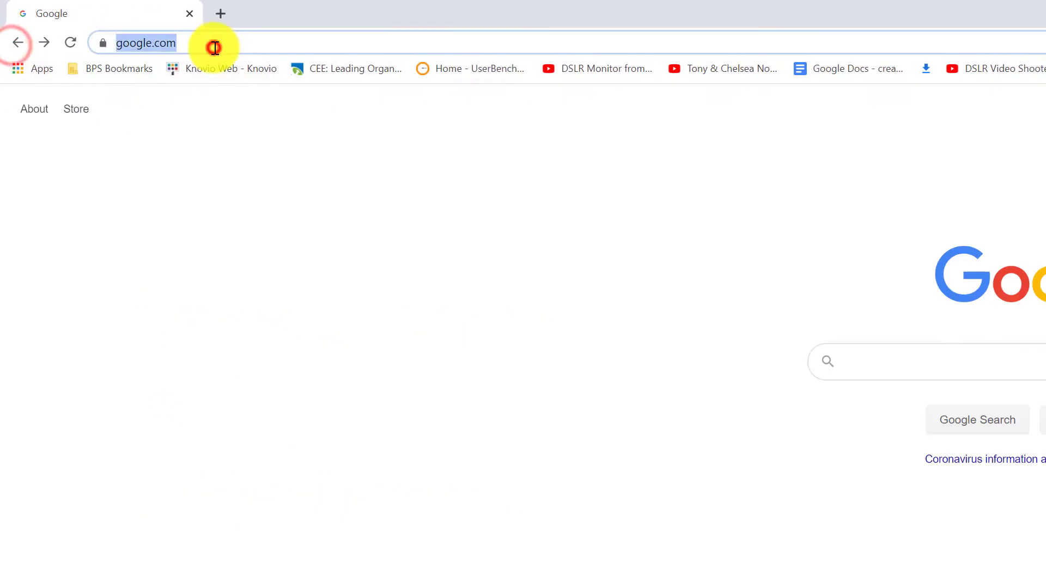
text(screencastify)
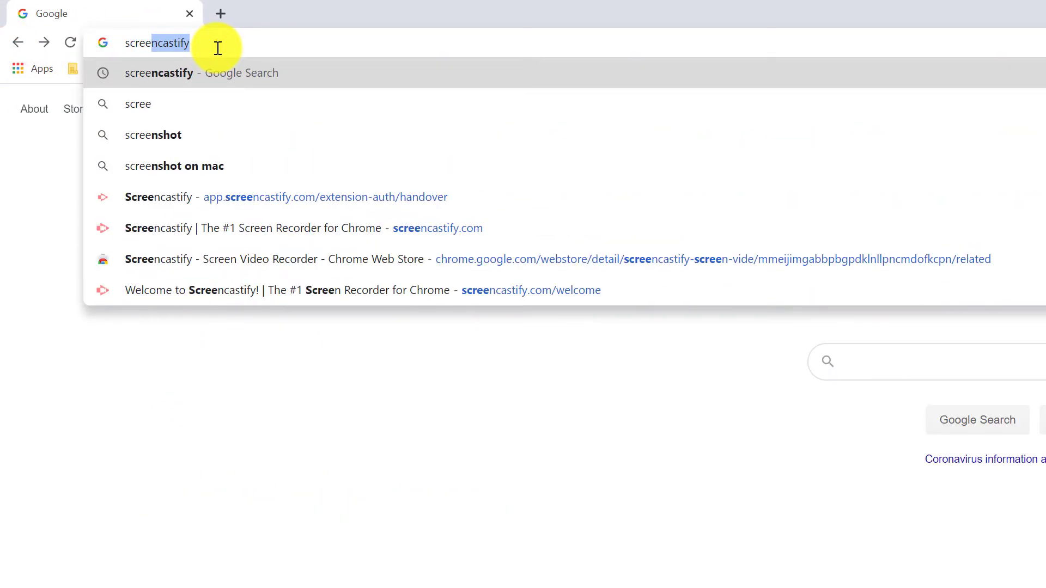
key(Return)
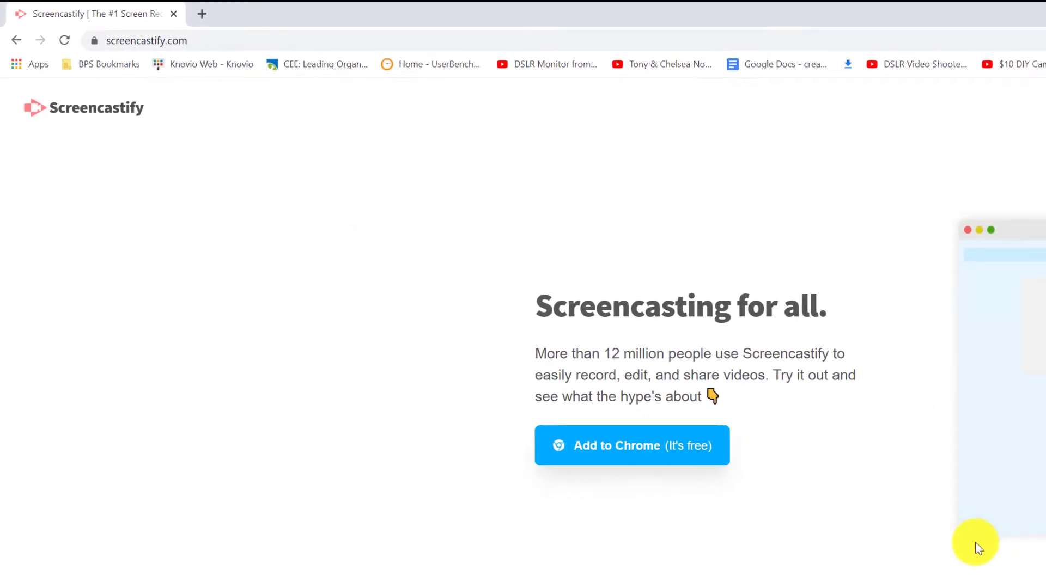
- Install the free Screencastify - Screen Video Recorder extension in Chrome through the Chrome Web Store
scroll(790, 544, down, 3)
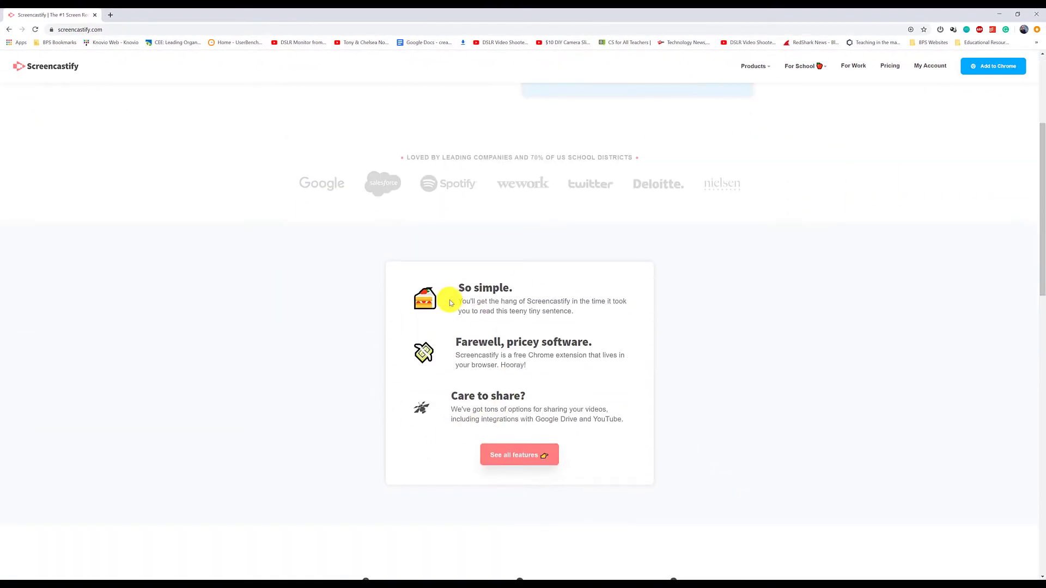
scroll(451, 299, up, 3)
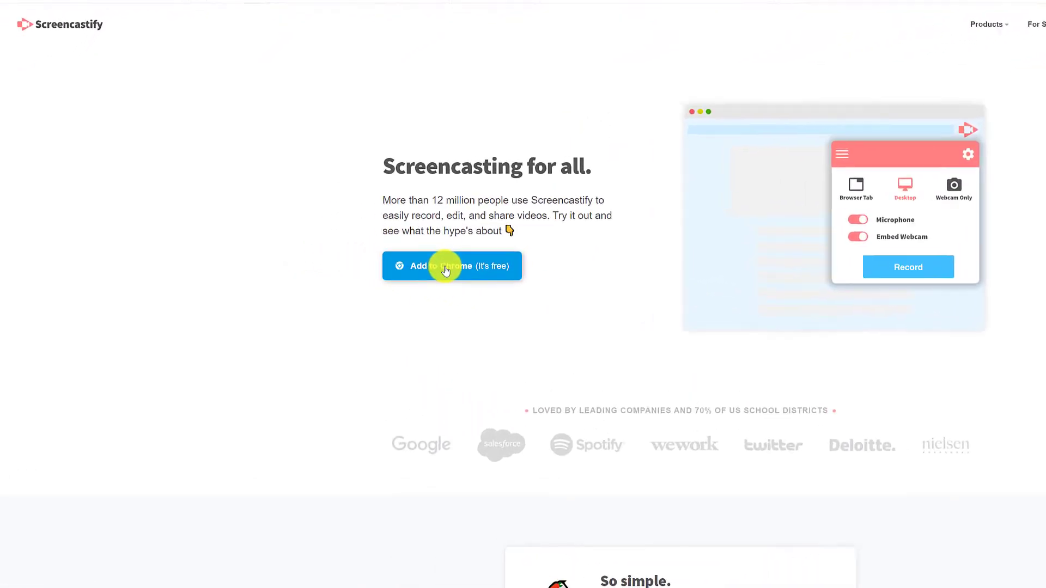
click(445, 267)
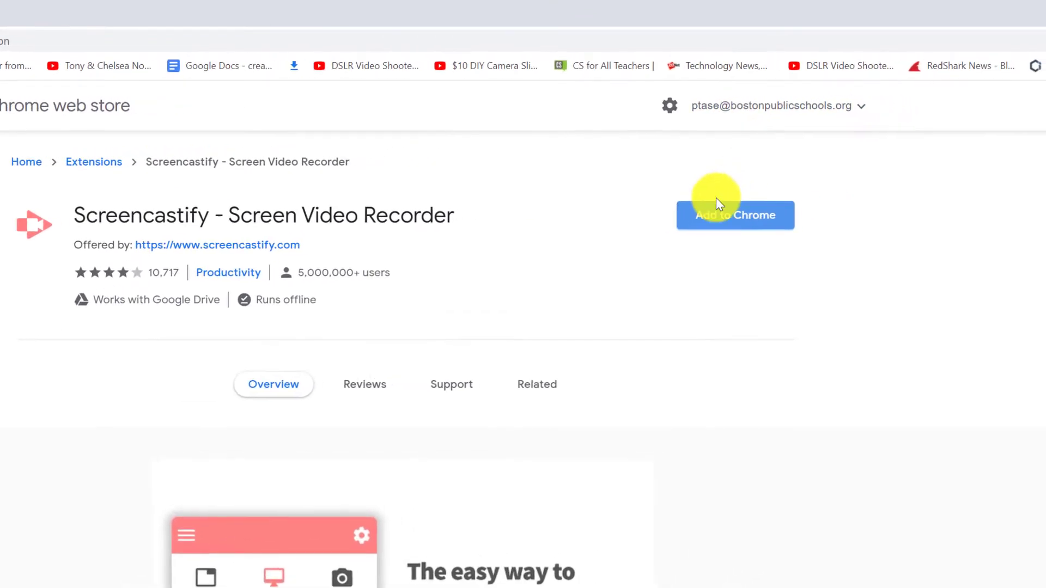
click(722, 214)
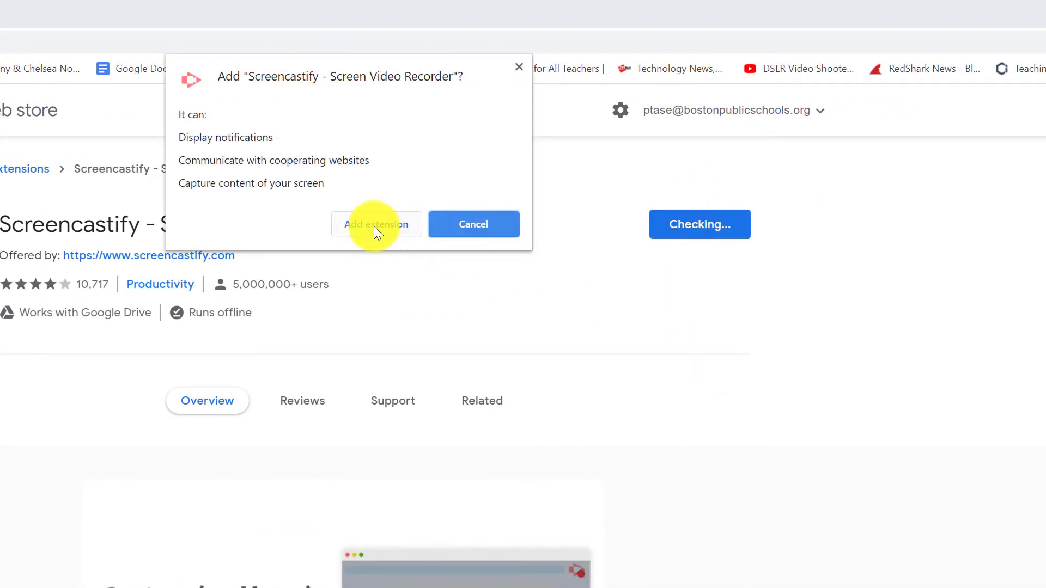
click(374, 226)
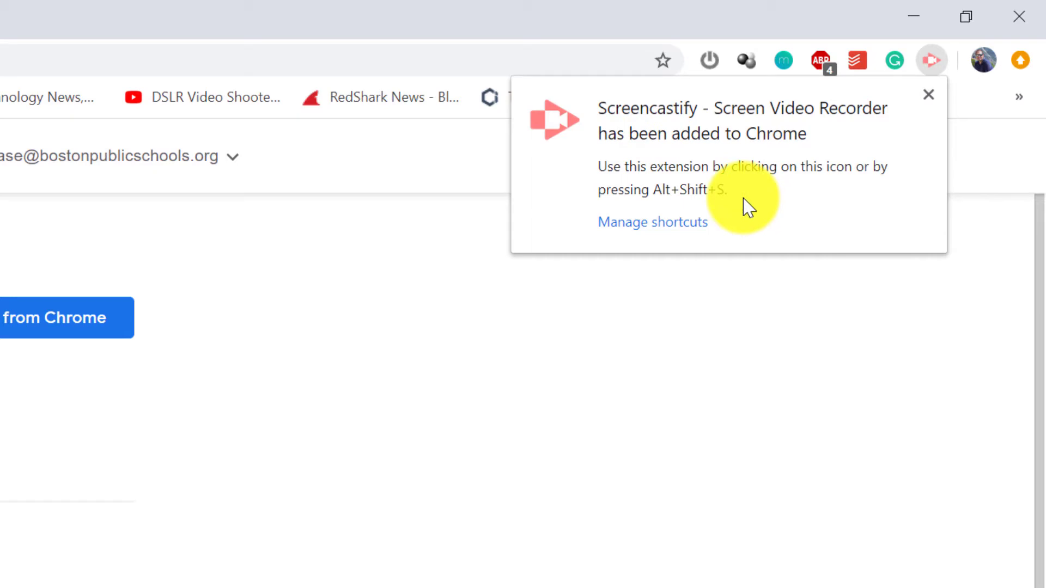
- Sign in with Google in the Screencastify setup and allow the camera, microphone, drawing and annotation permissions
click(929, 68)
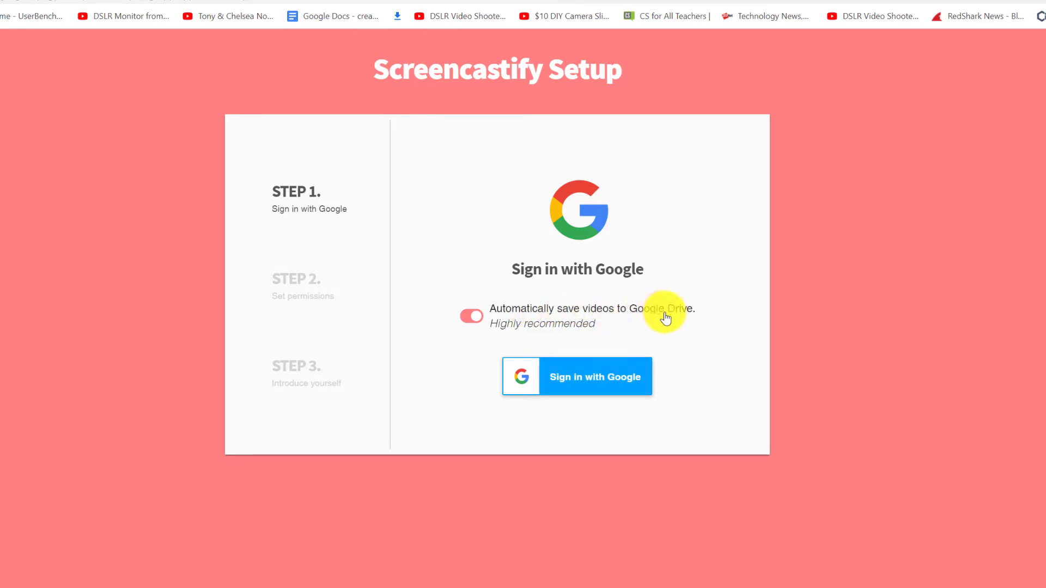
click(595, 378)
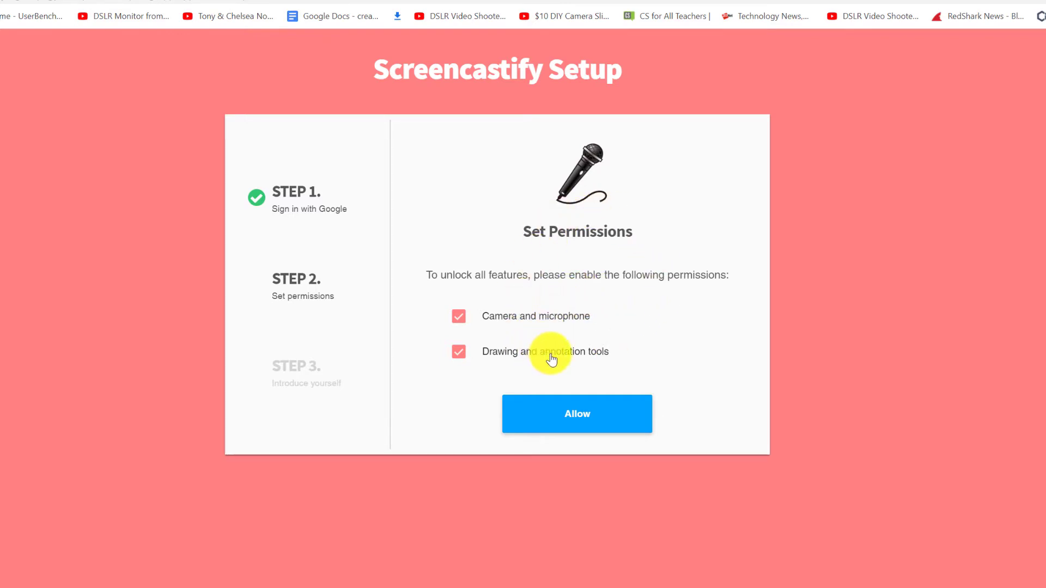
click(588, 421)
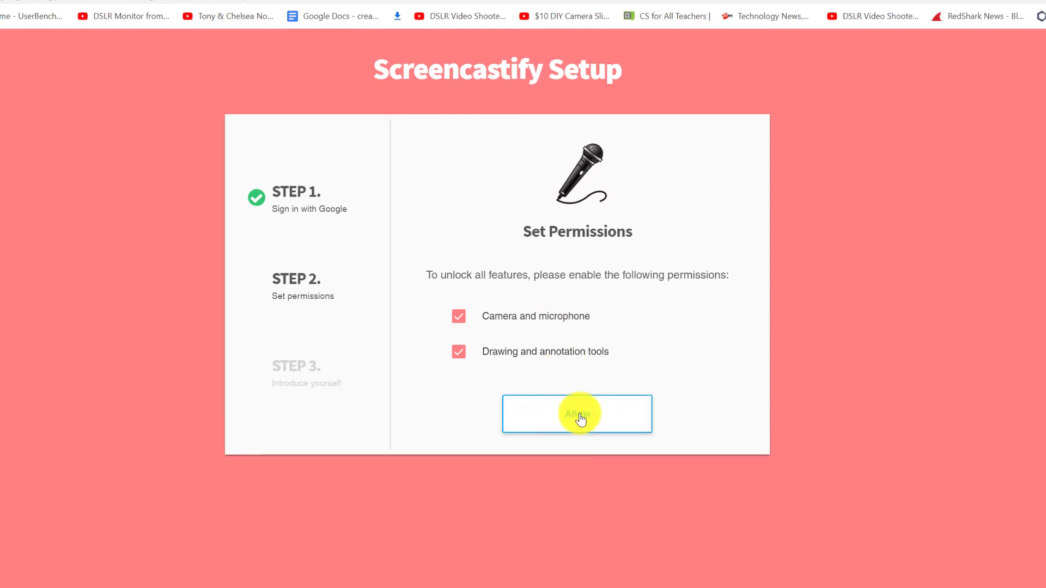
click(579, 419)
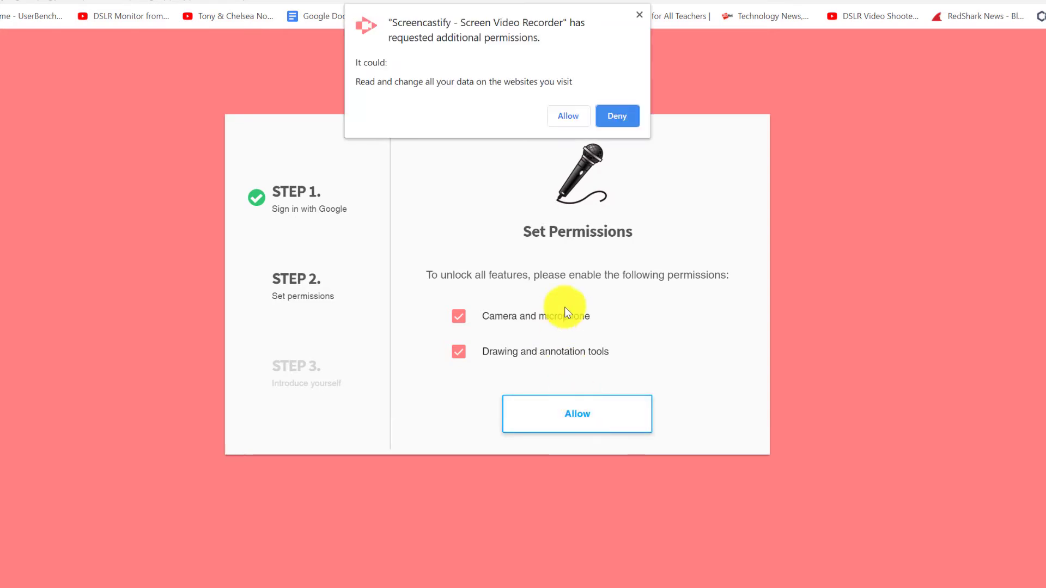
click(576, 117)
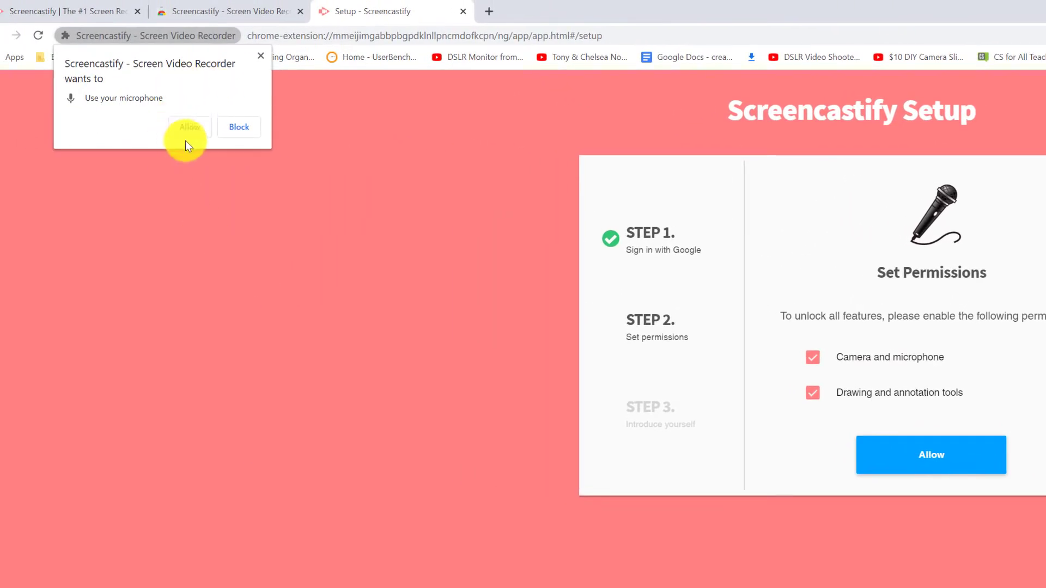
click(189, 128)
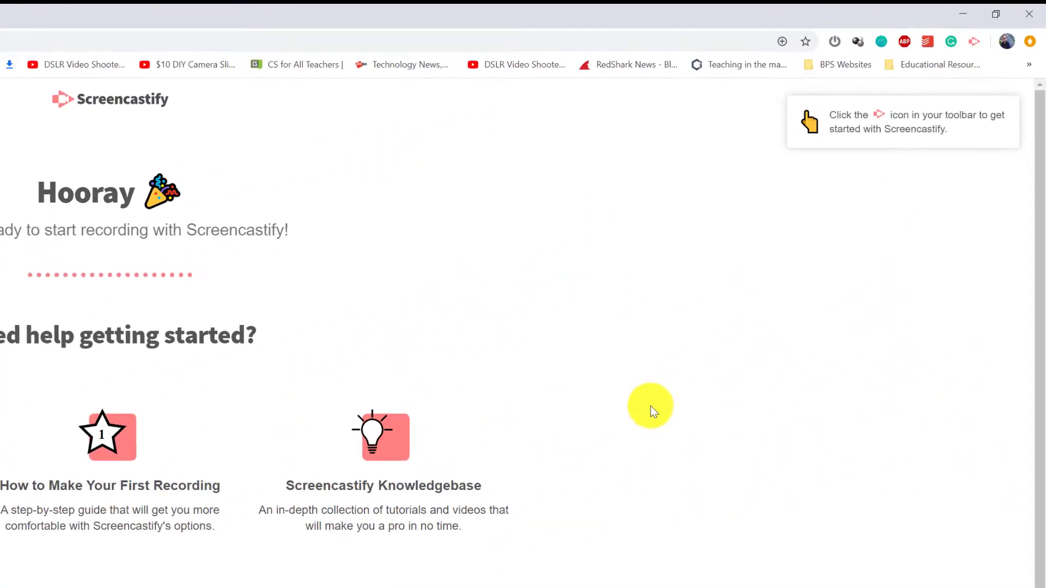
- Open the Screencastify recorder, try the Browser Tab mode and set the recording source back to Desktop
click(975, 42)
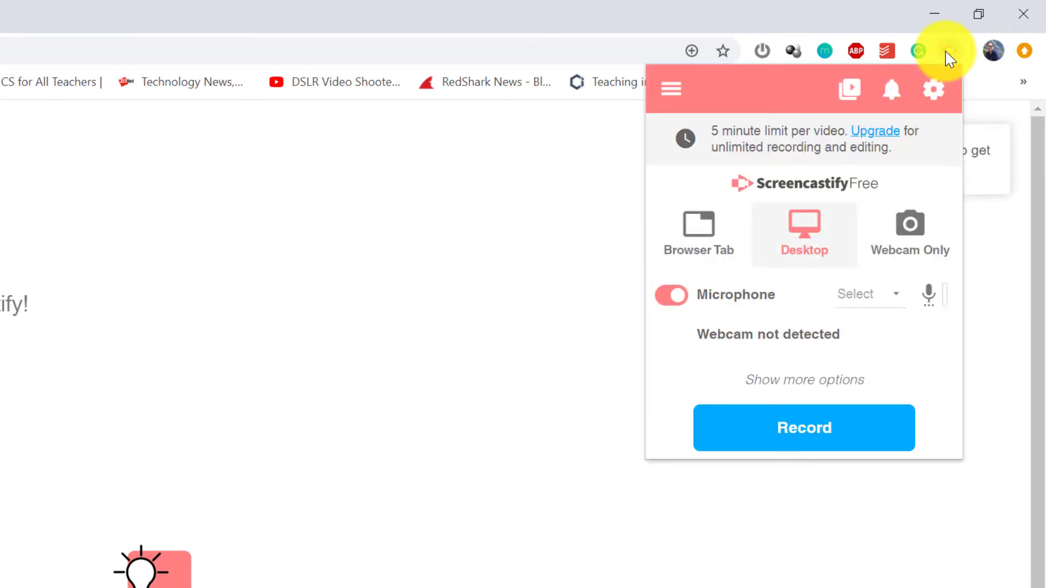
click(703, 237)
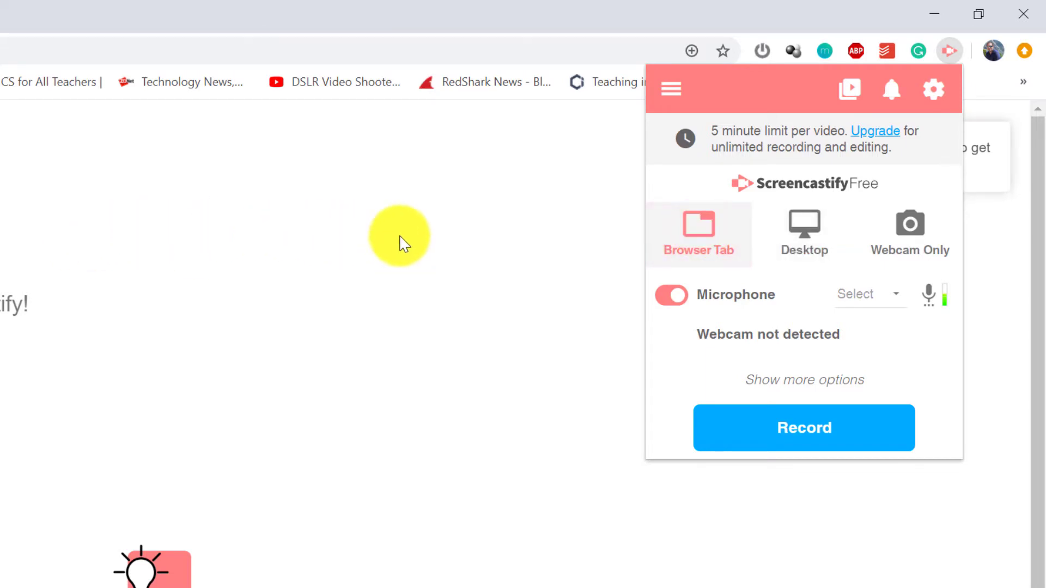
click(811, 231)
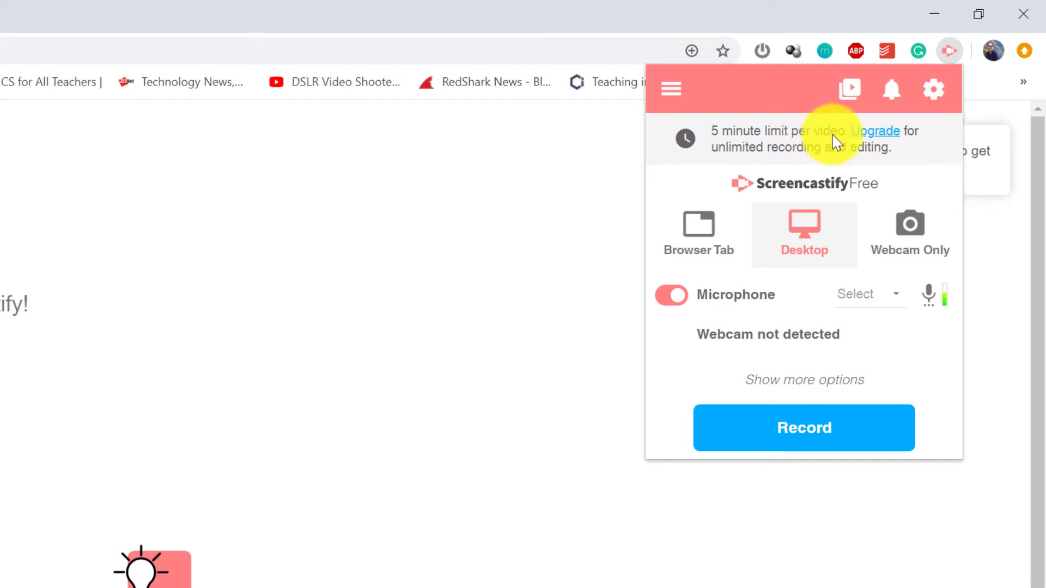
- Compare the upgrade plans with and without education discounts and choose the Unlimited plan at $49 per person per year
click(872, 134)
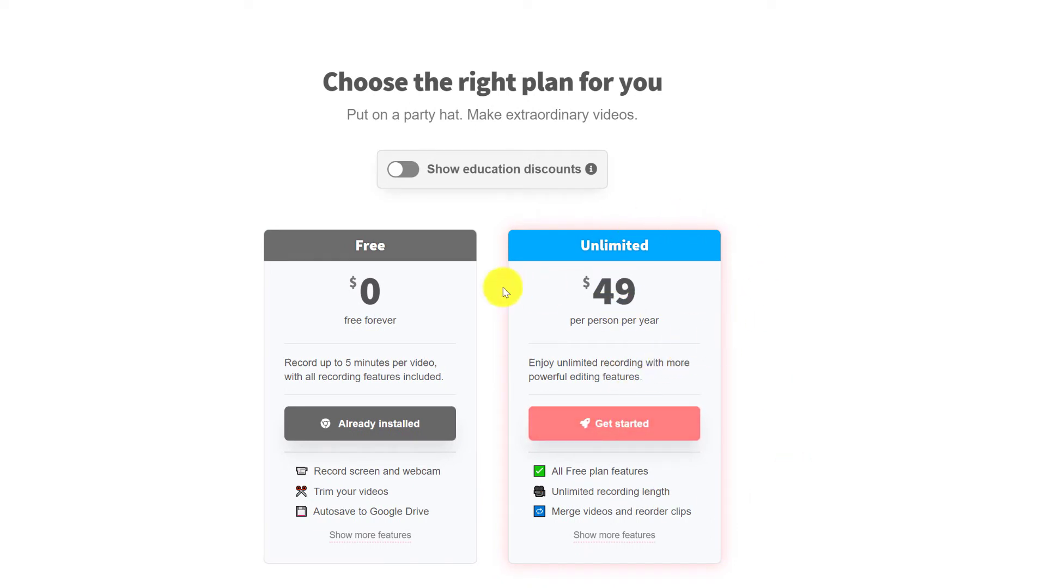
click(403, 172)
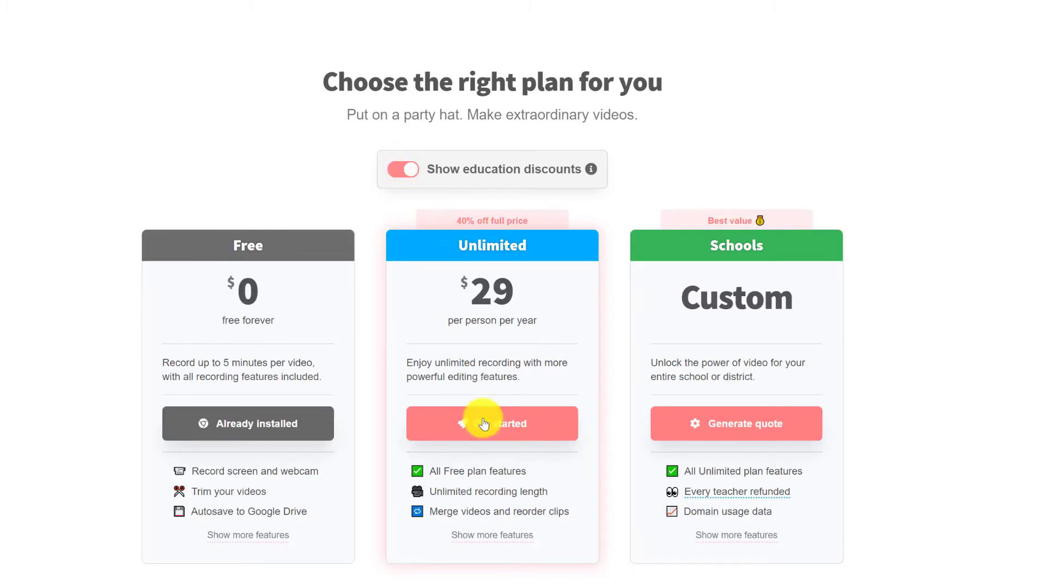
click(406, 170)
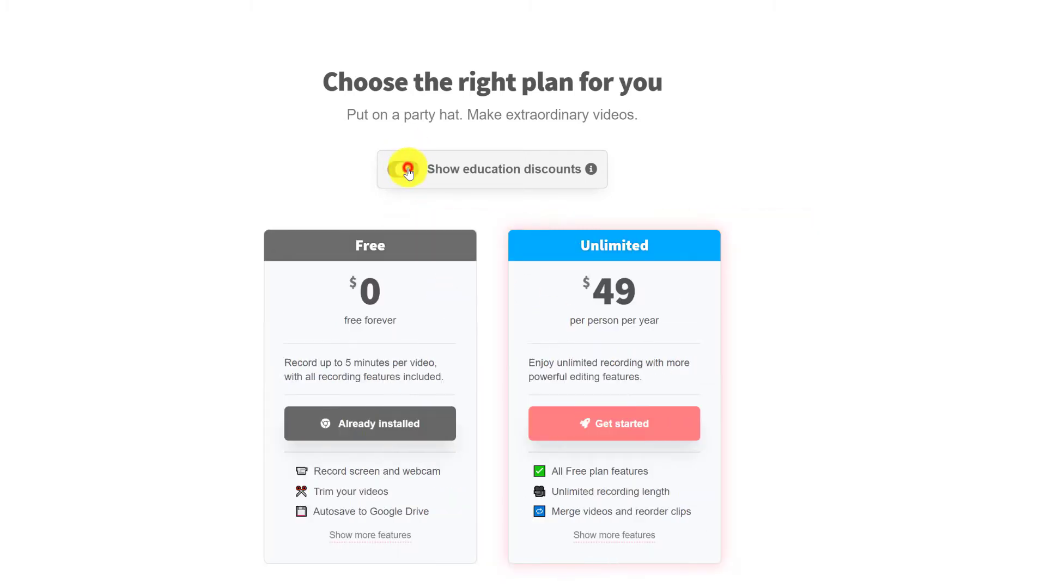
click(639, 427)
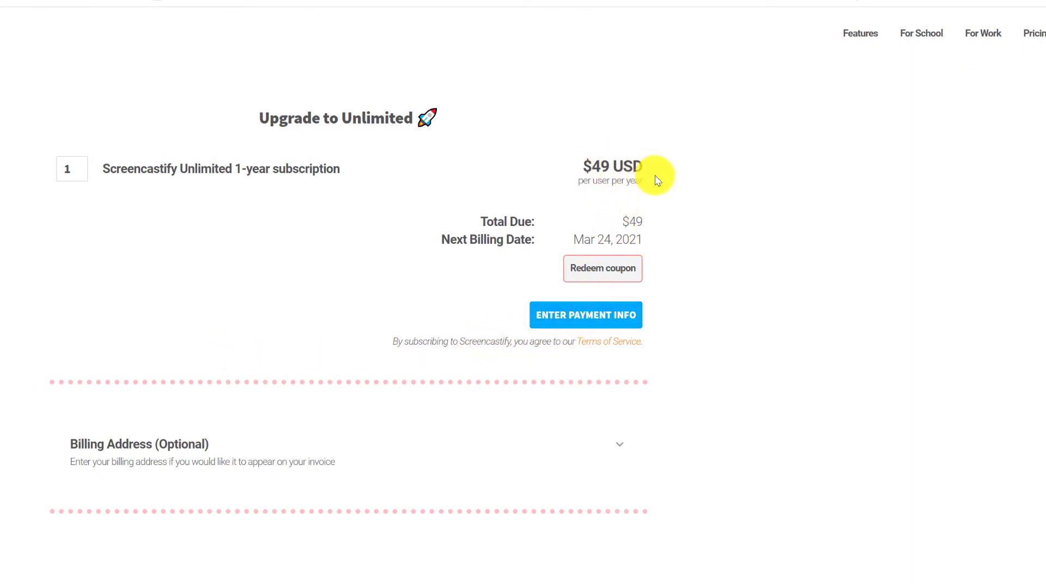
- Redeem the coupon code CAST_COVID on the Unlimited 1-year subscription and activate the license
click(597, 271)
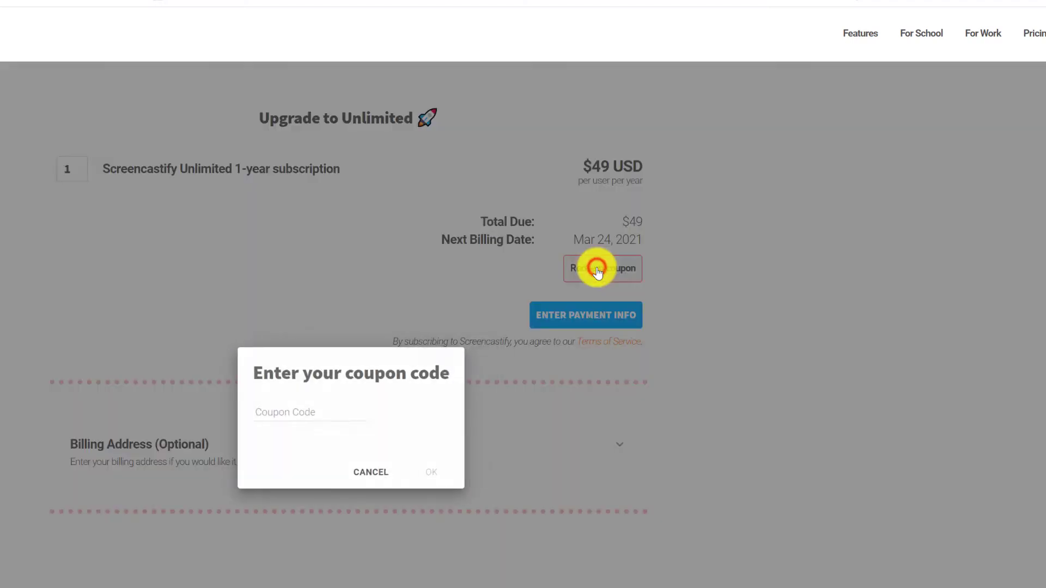
text(CAST_COVID)
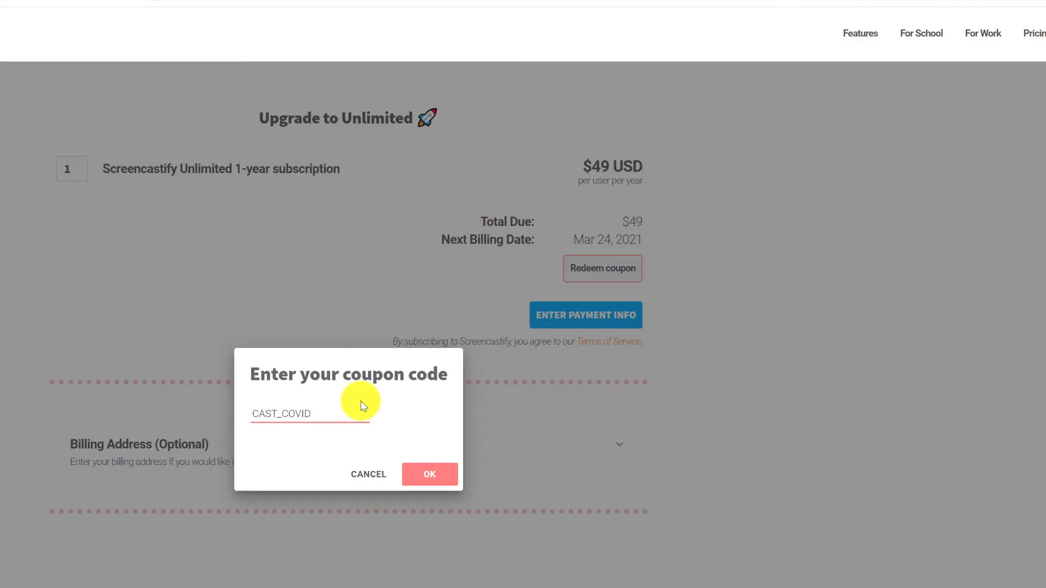
click(280, 413)
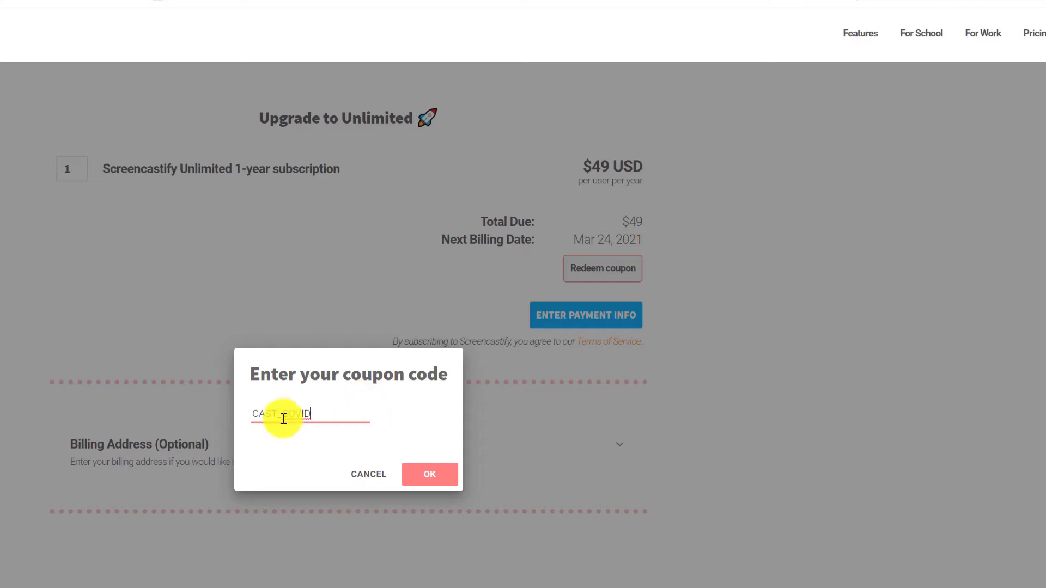
click(430, 474)
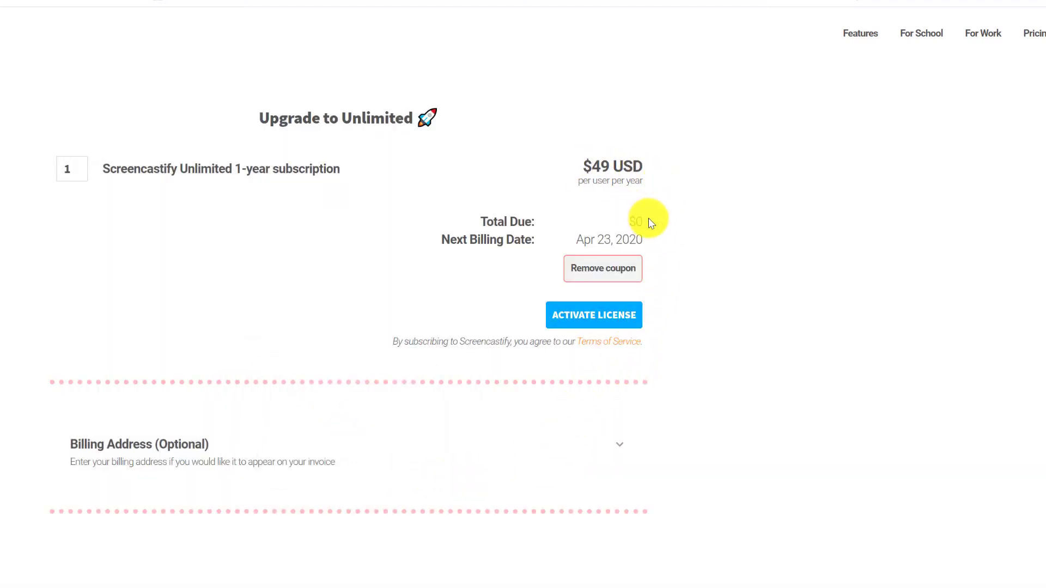
click(598, 315)
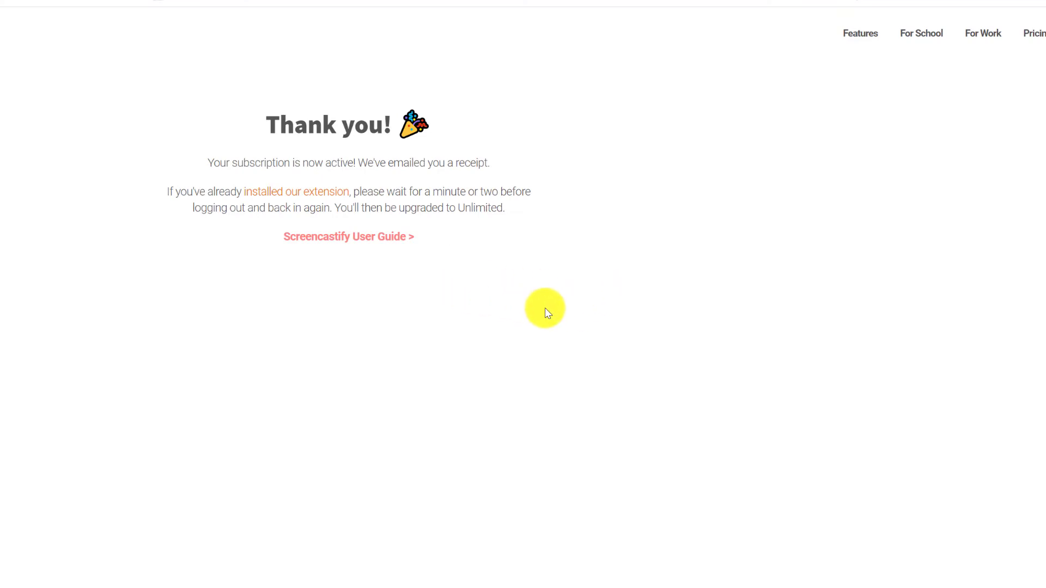
- Open the Screencastify User Guide and reopen the recorder to check which plan is active
click(372, 241)
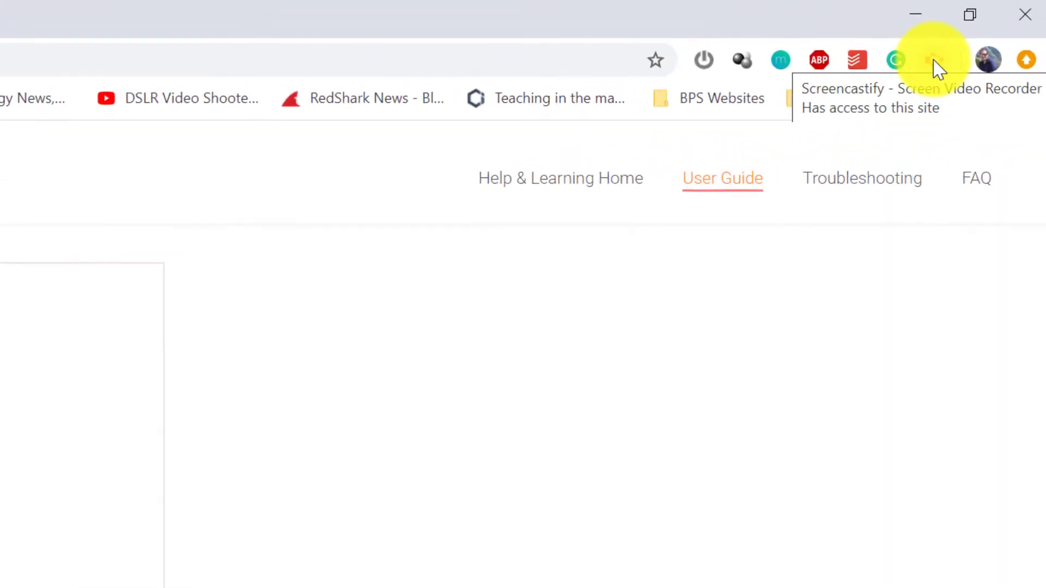
click(926, 66)
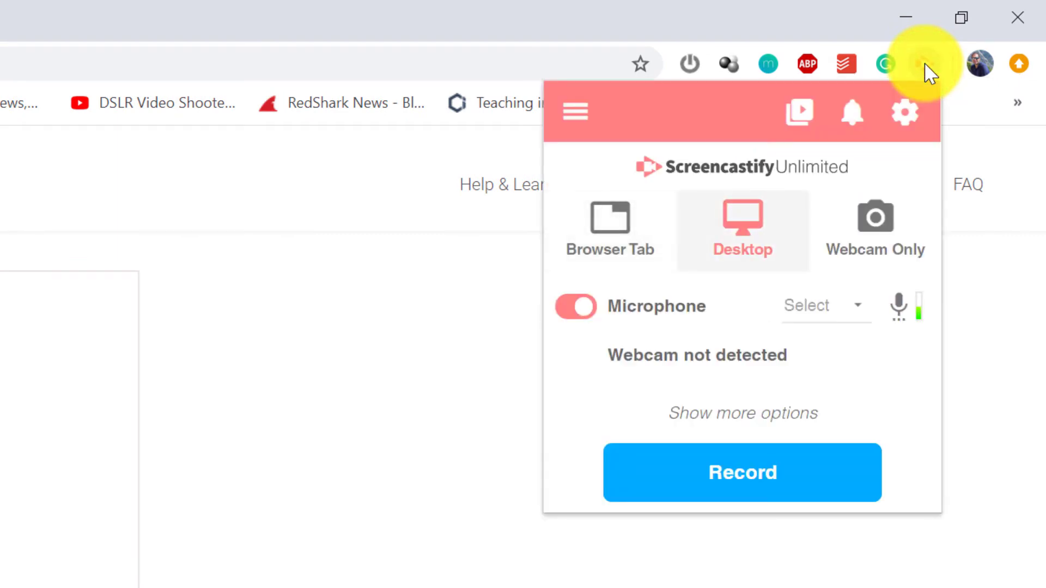
- Try the Browser Tab and Desktop recording sources and switch the recorder to Webcam Only
click(630, 219)
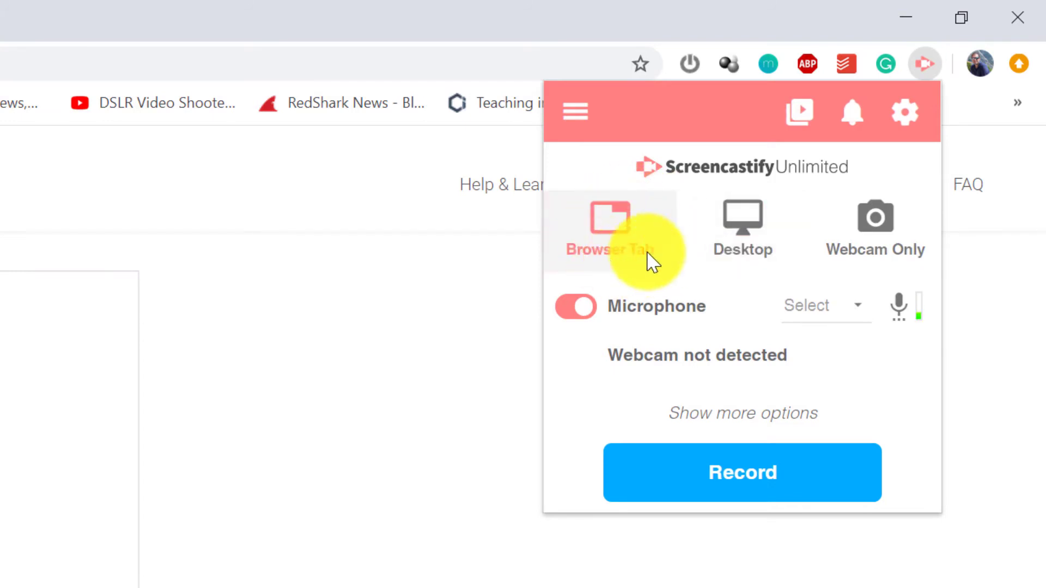
click(742, 225)
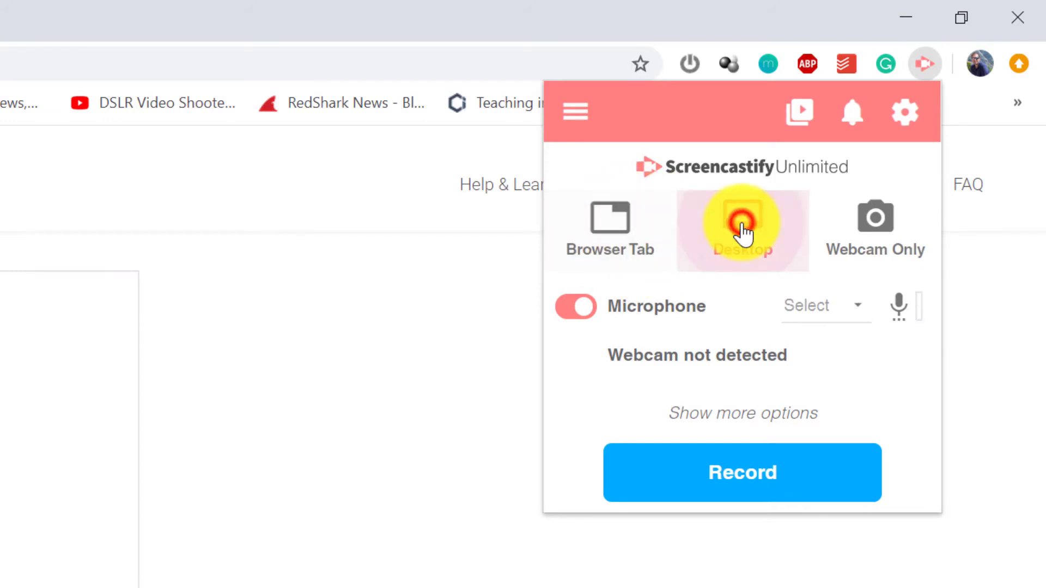
click(875, 218)
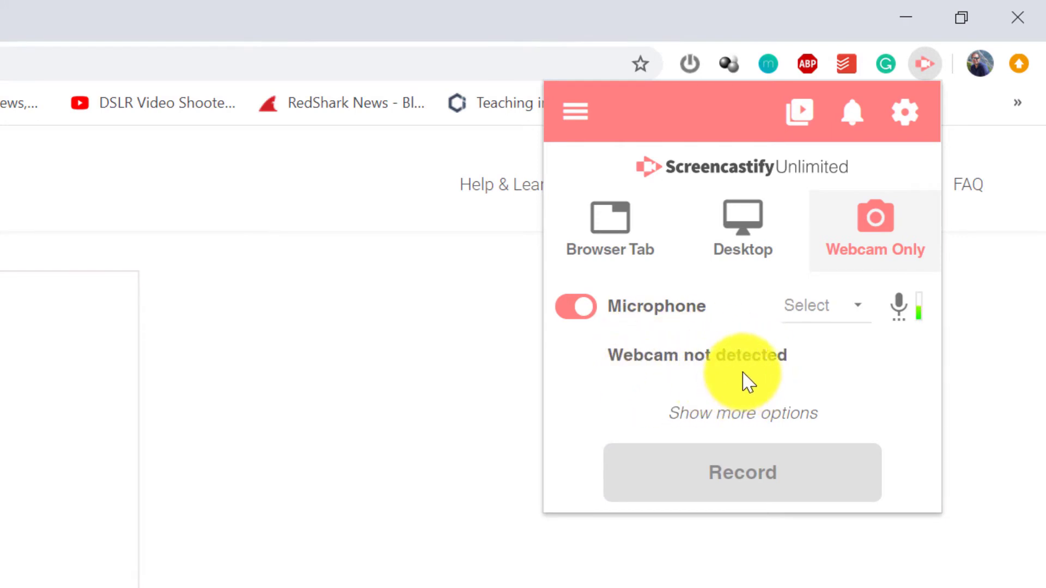
- Review the recorder's Advanced Settings and its notifications, returning to the main recorder view
click(905, 115)
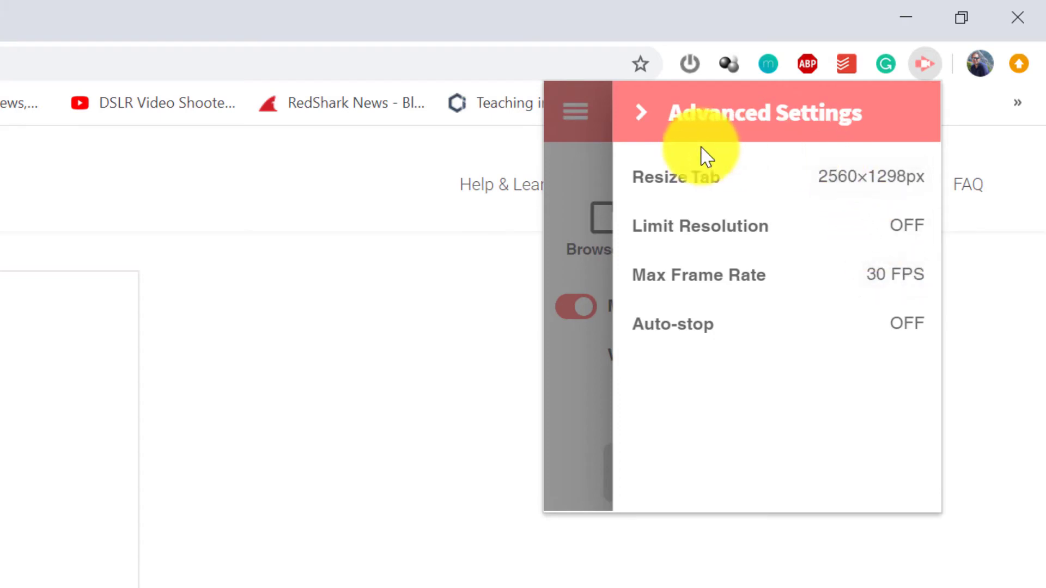
click(645, 115)
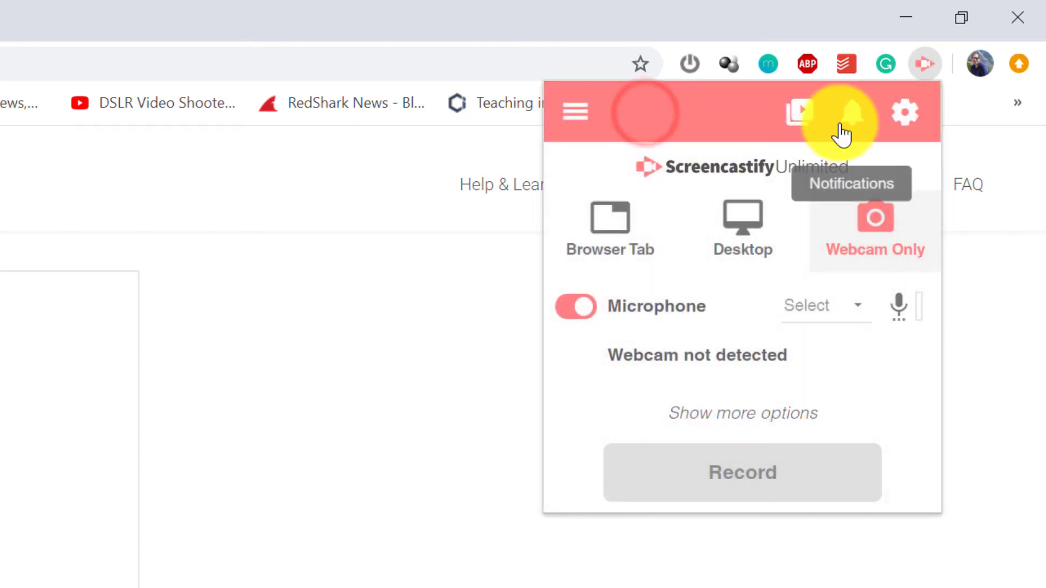
click(848, 118)
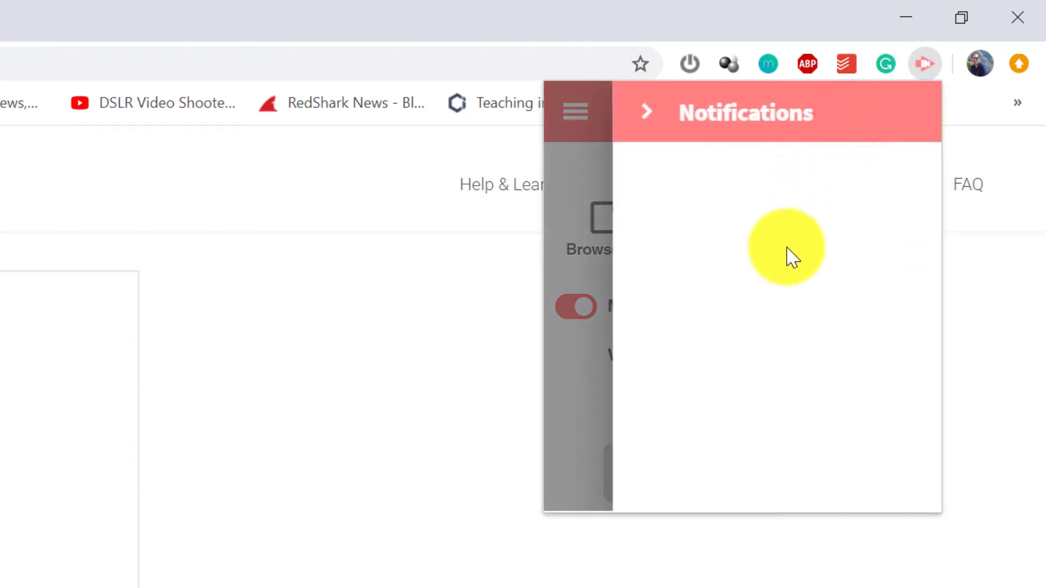
click(647, 115)
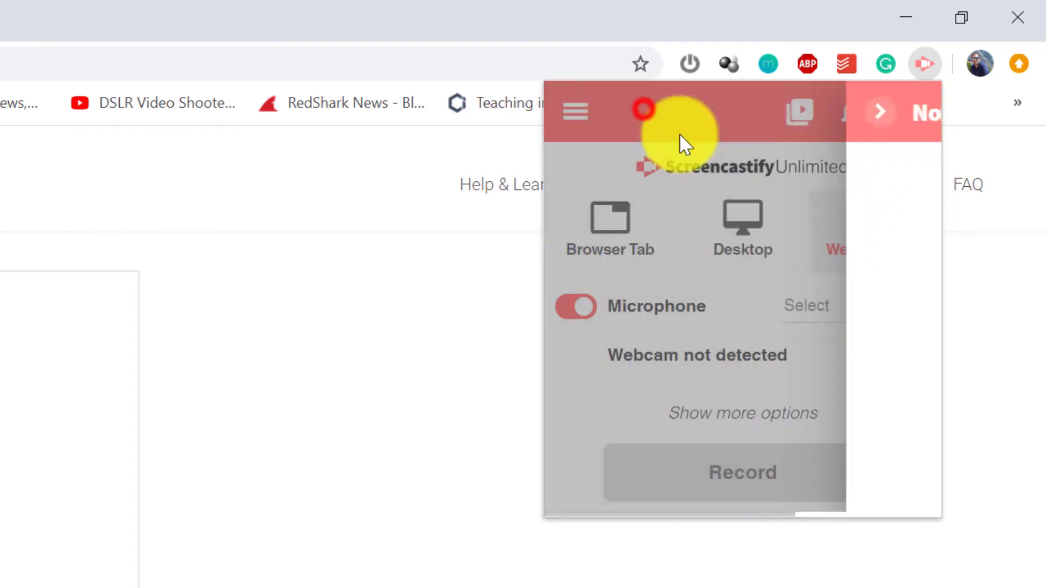
- Open the recordings library, reopen the recorder on the User Guide page and look through its main menu
click(803, 123)
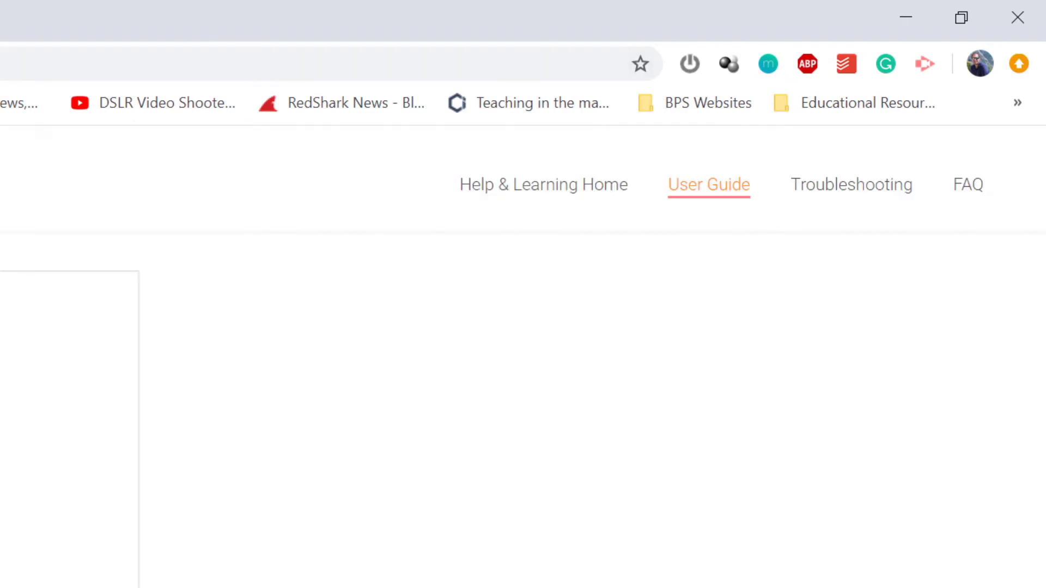
click(932, 63)
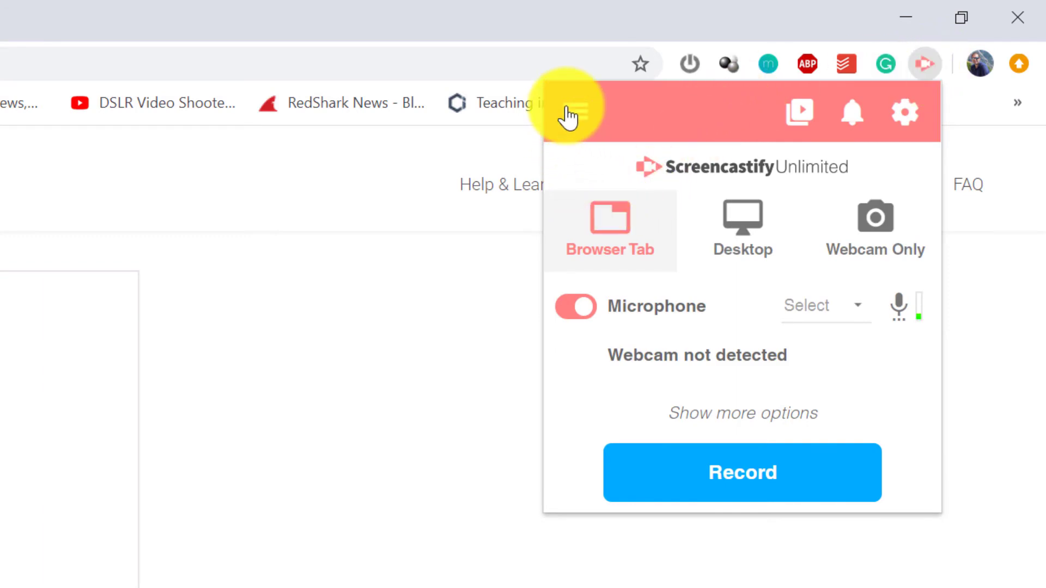
click(567, 116)
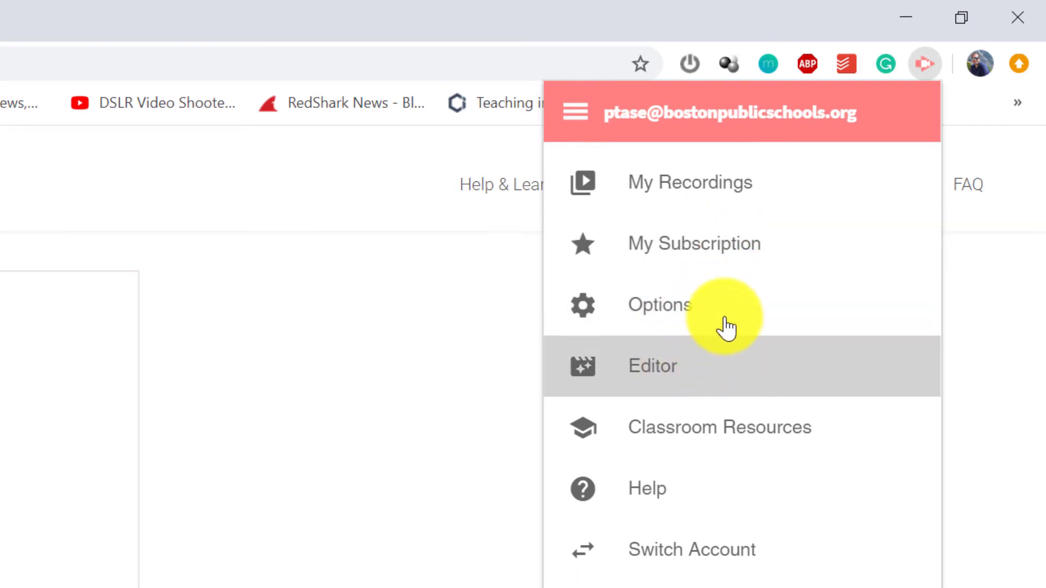
click(588, 110)
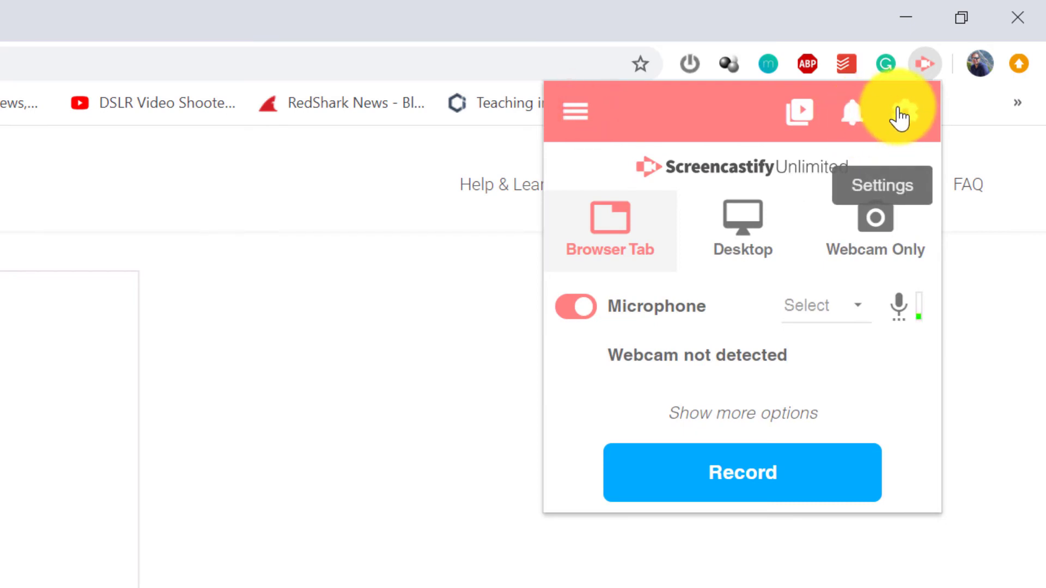
- Record the browser tab while reading the Install the Screencastify extension article and opening the Recording category, and end the recording
click(764, 483)
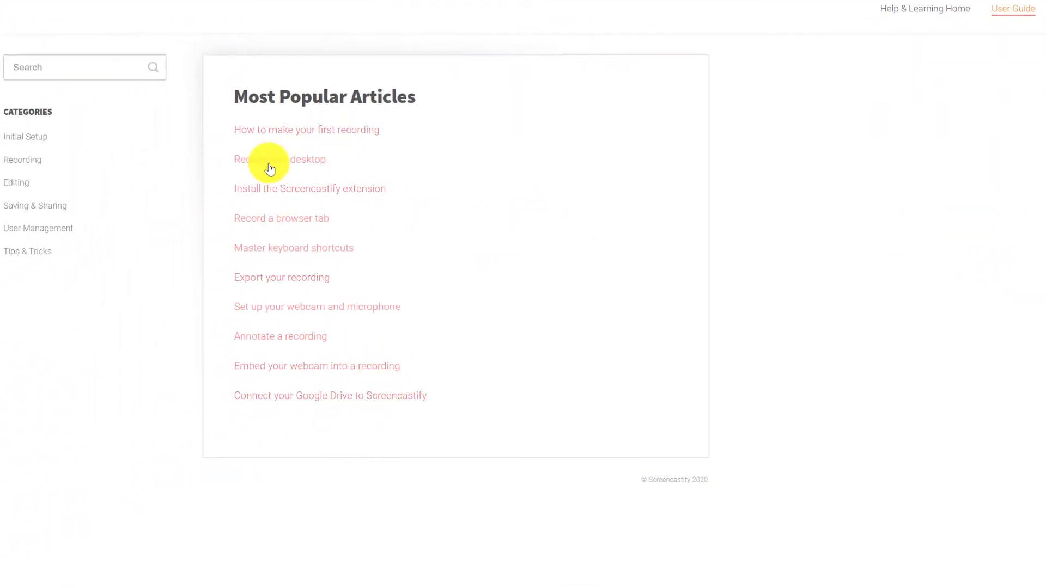
click(273, 189)
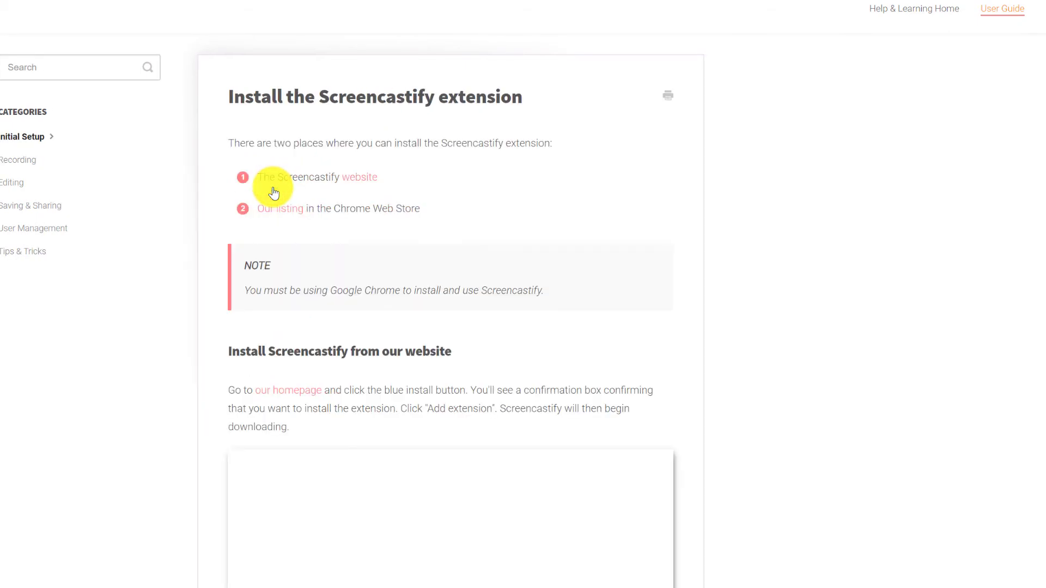
scroll(299, 222, down, 6)
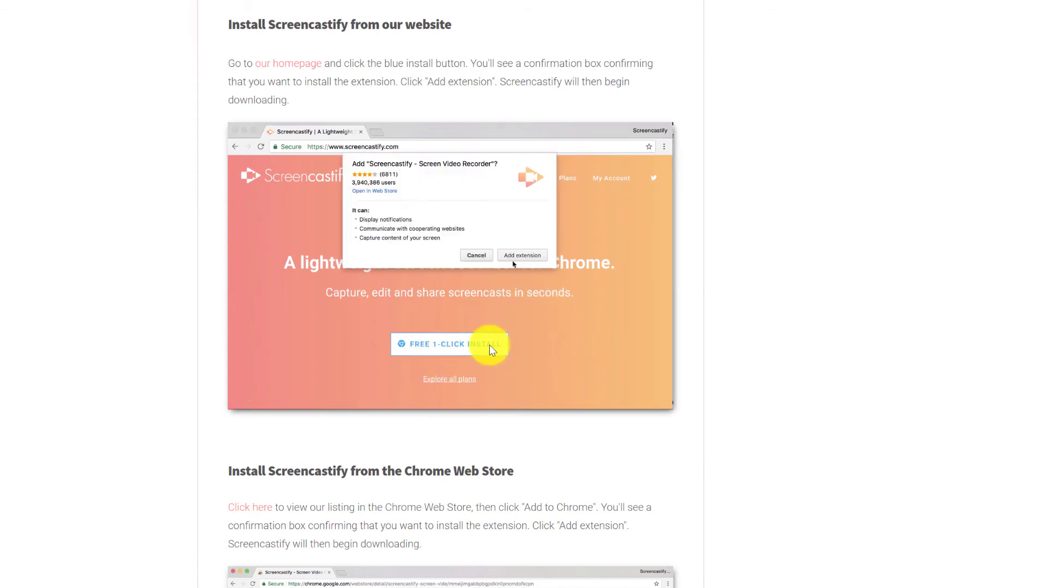
scroll(479, 311, down, 4)
scroll(517, 56, down, 4)
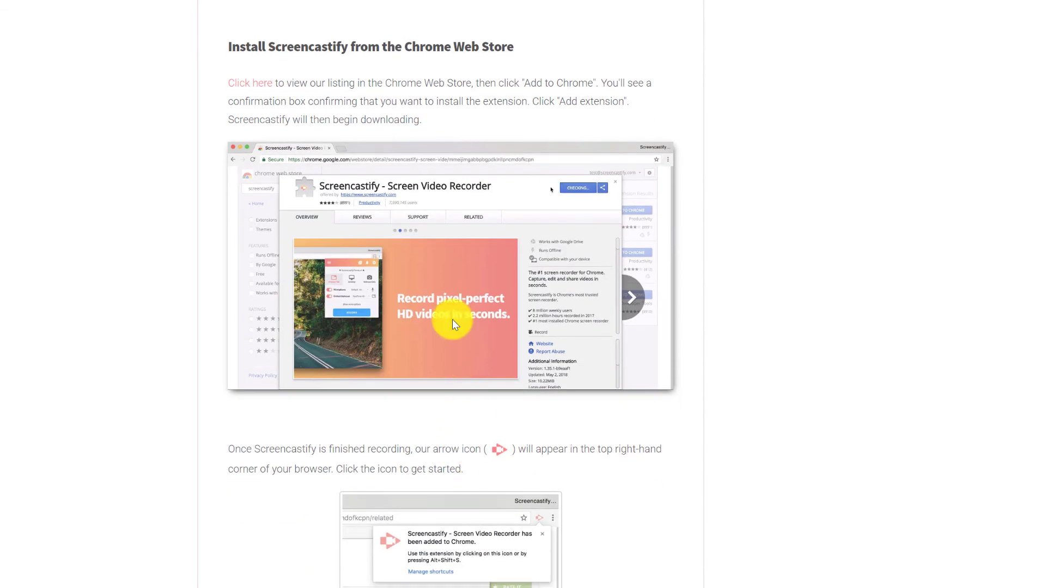
scroll(415, 345, up, 14)
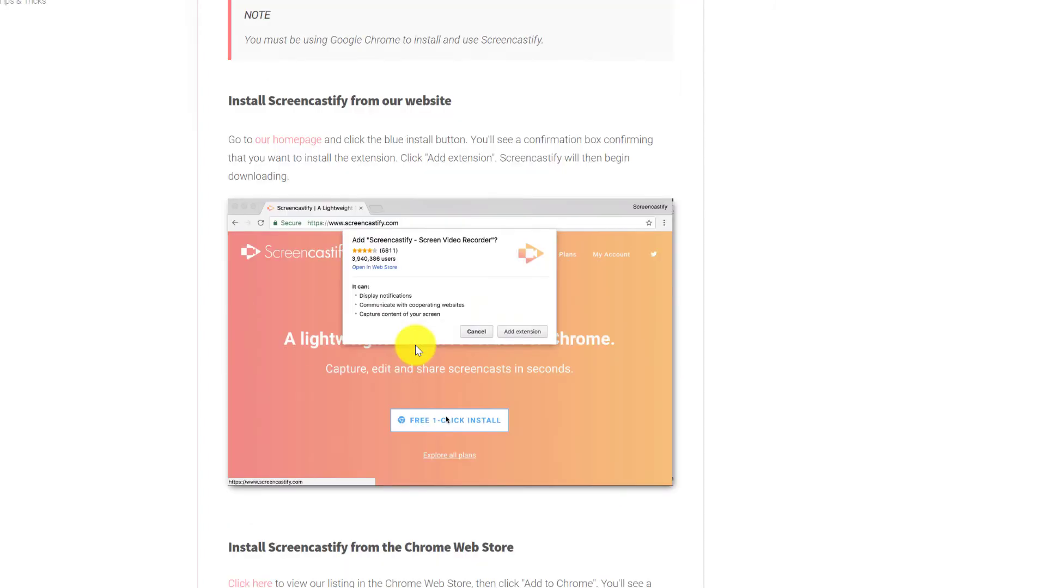
click(22, 160)
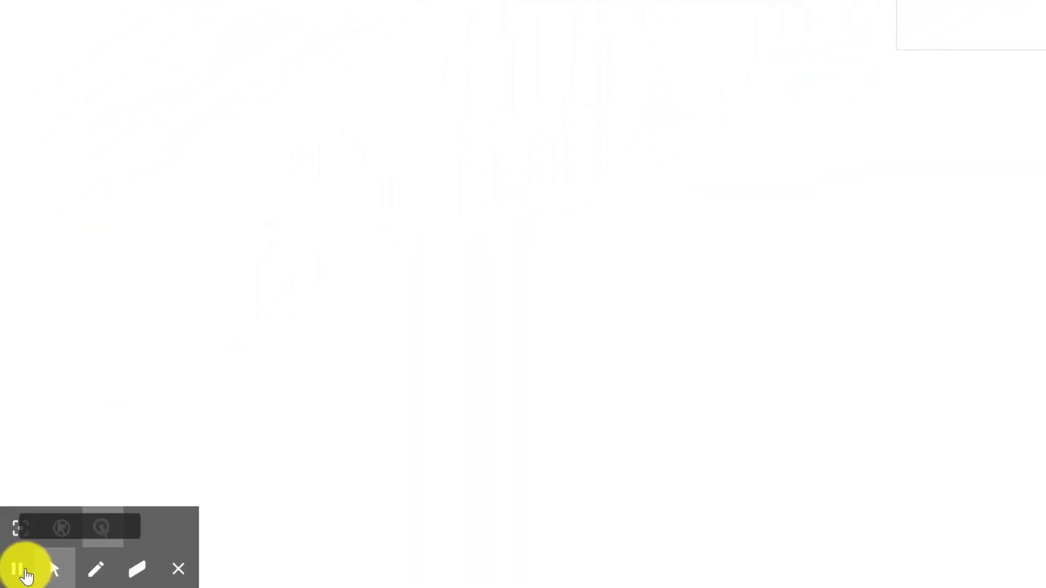
click(23, 572)
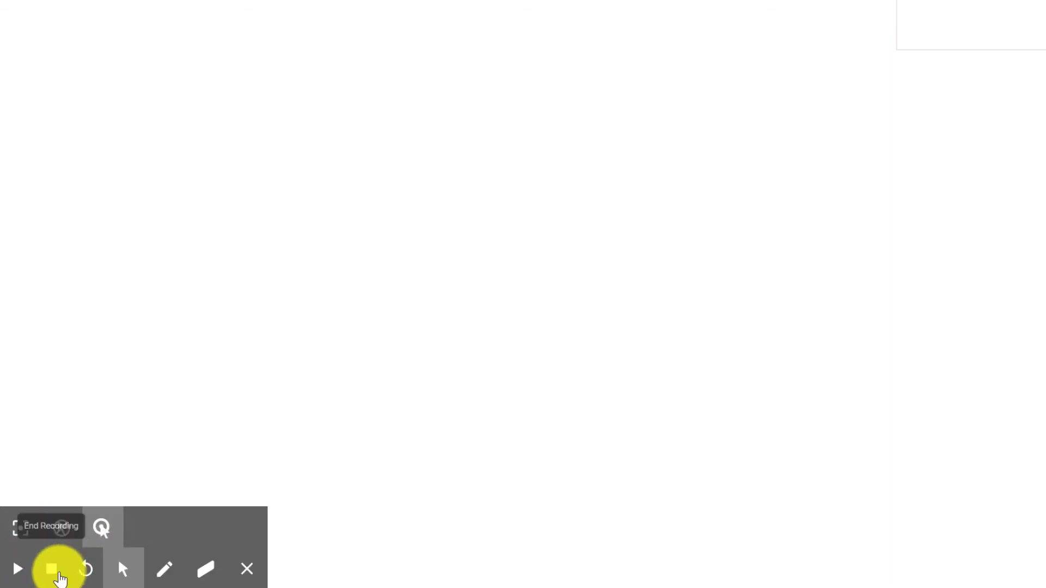
click(55, 566)
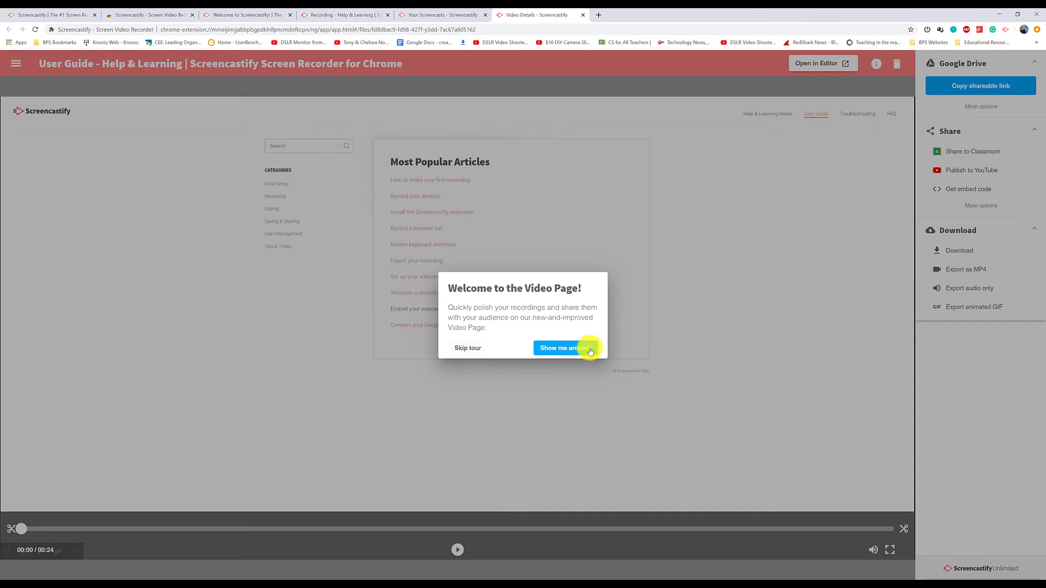
- Skip the Video Page tour and open the new recording in the Editor, dismissing its welcome message
click(467, 348)
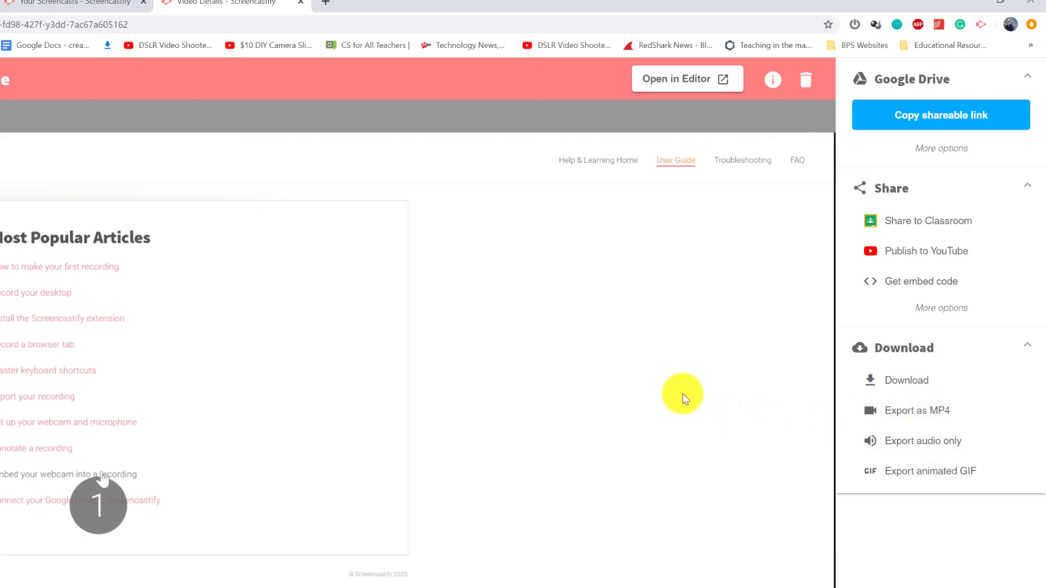
click(677, 80)
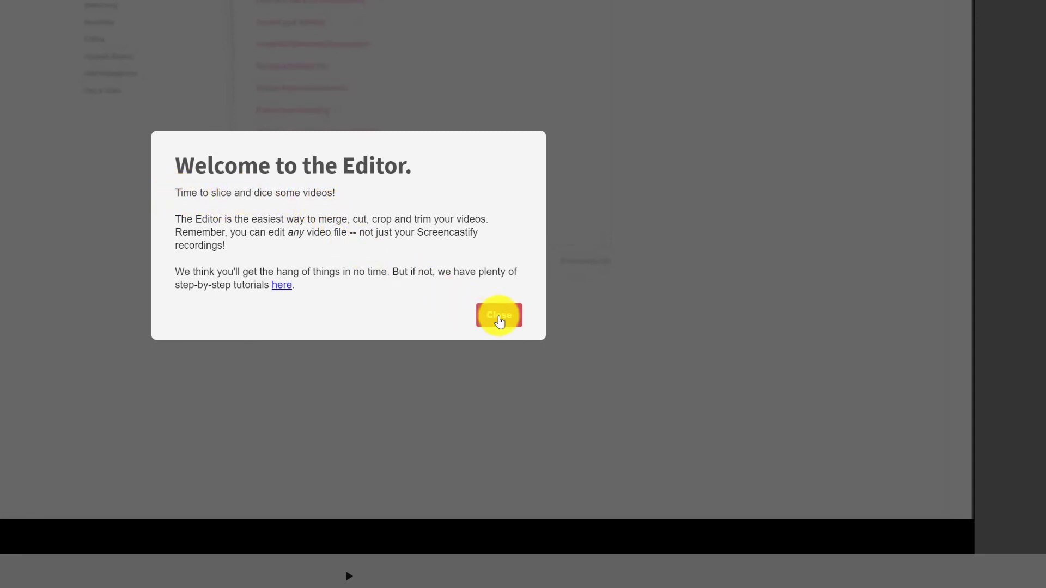
click(499, 316)
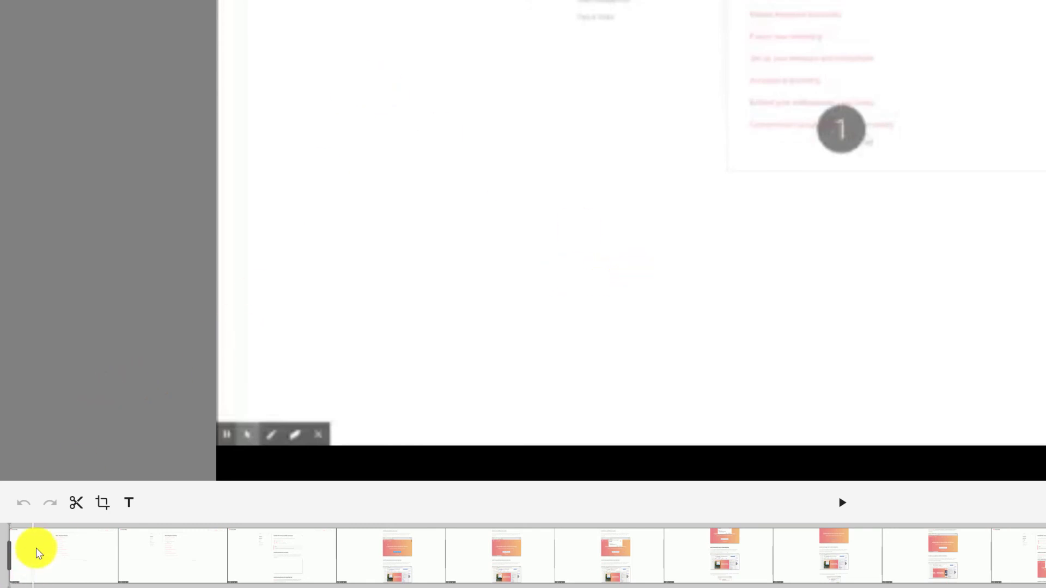
- Trim off the beginning of the clip and try the cut tool near its new start
drag(13, 555, 600, 543)
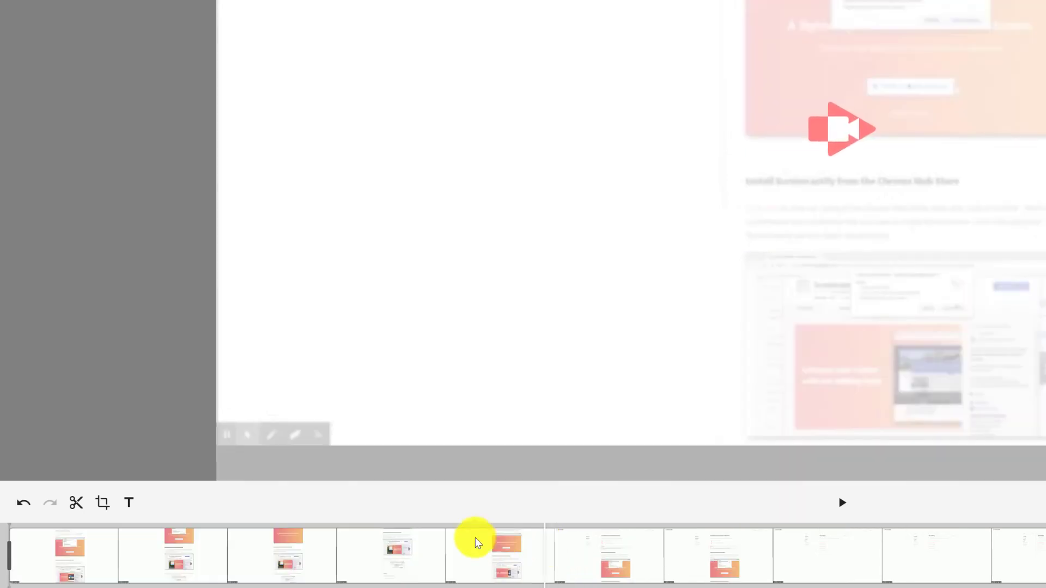
click(78, 502)
click(198, 549)
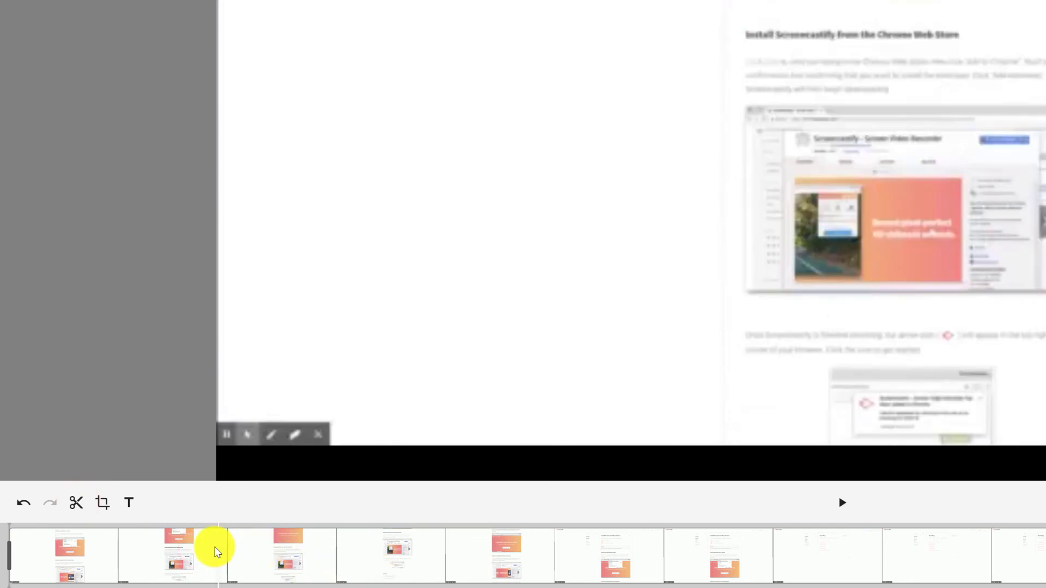
click(216, 548)
click(224, 546)
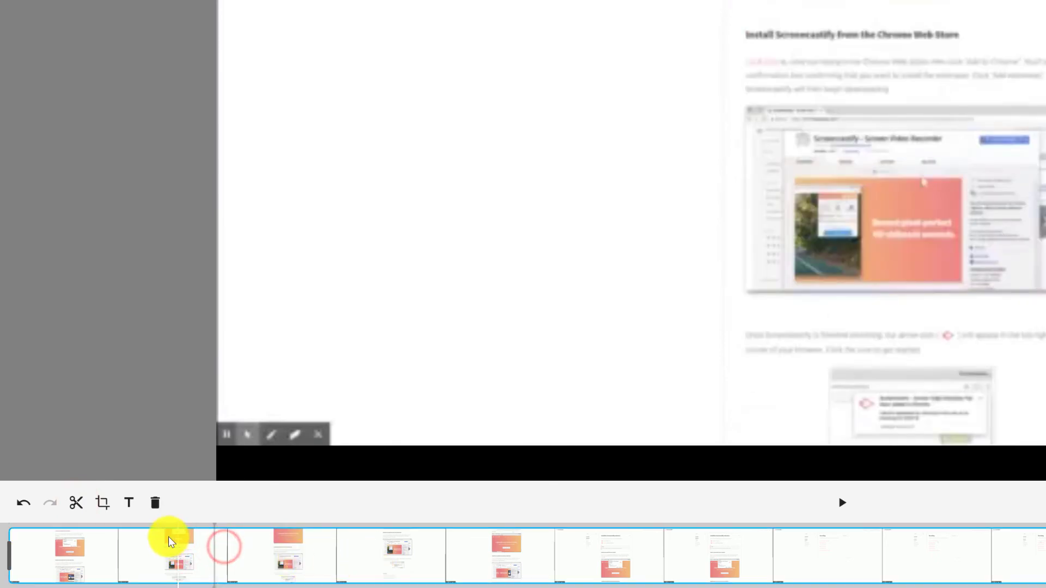
- Draw a crop rectangle around the website install illustration and enlarge it to include the Chrome Web Store heading and text
click(102, 503)
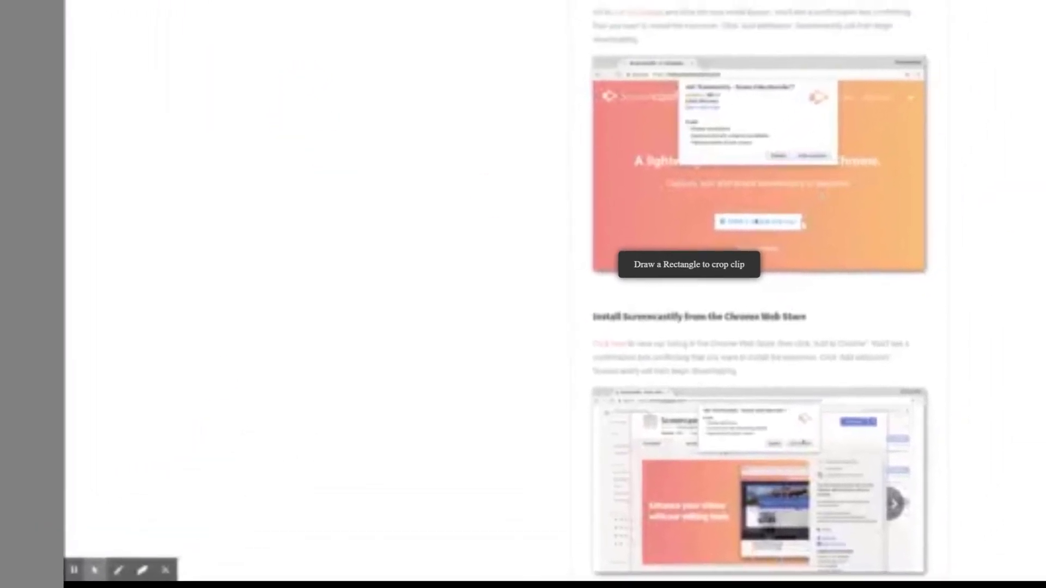
drag(427, 57, 495, 134)
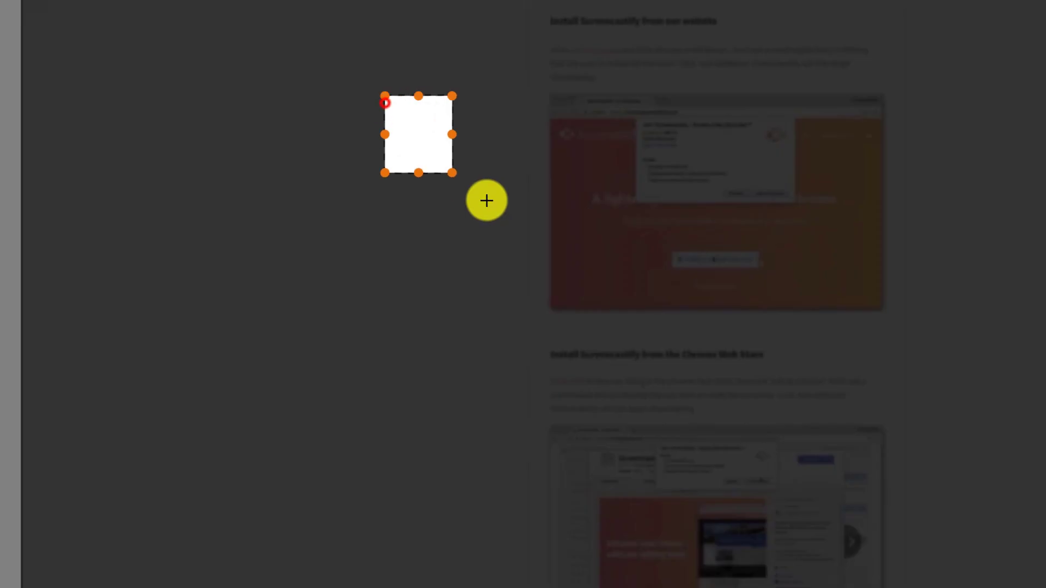
drag(486, 200, 974, 472)
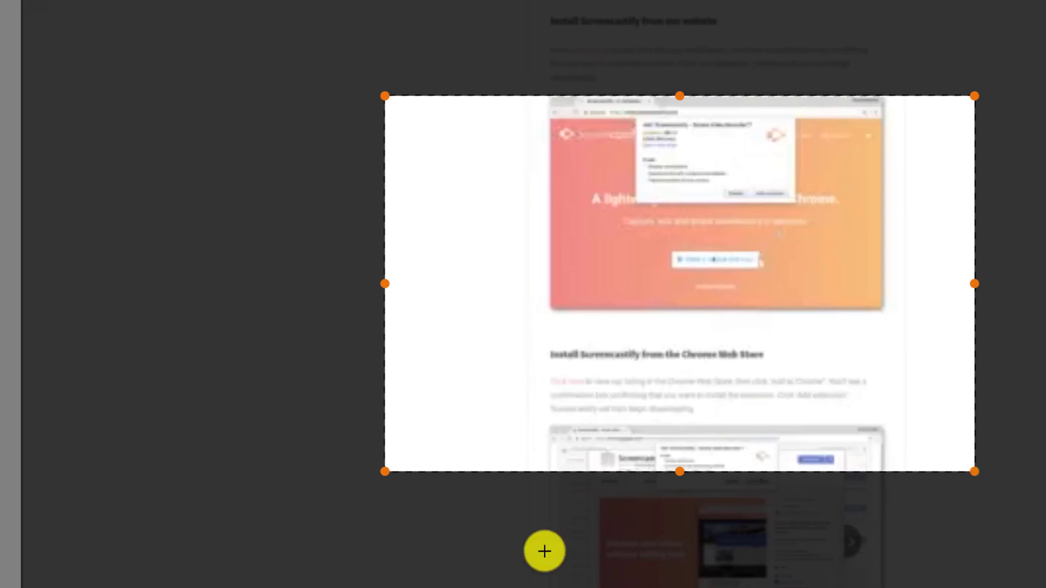